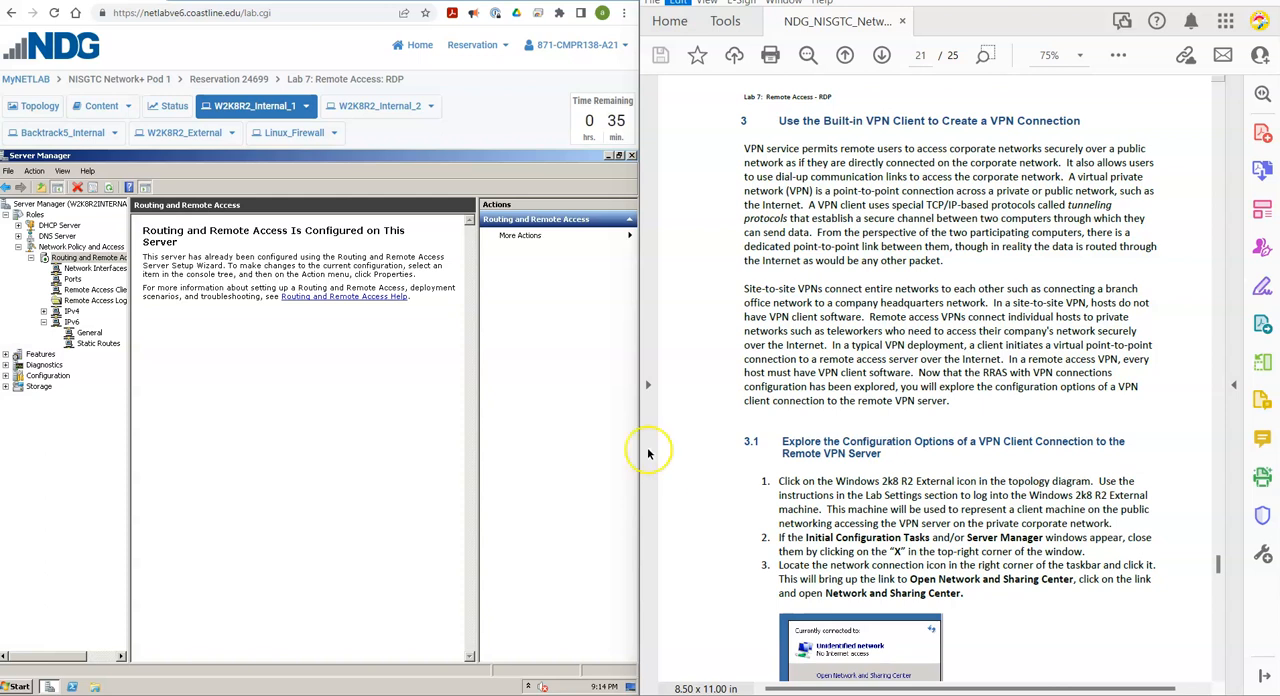
Open the Windows 2k8 R2 External machine from the lab topology diagram.
click(26, 108)
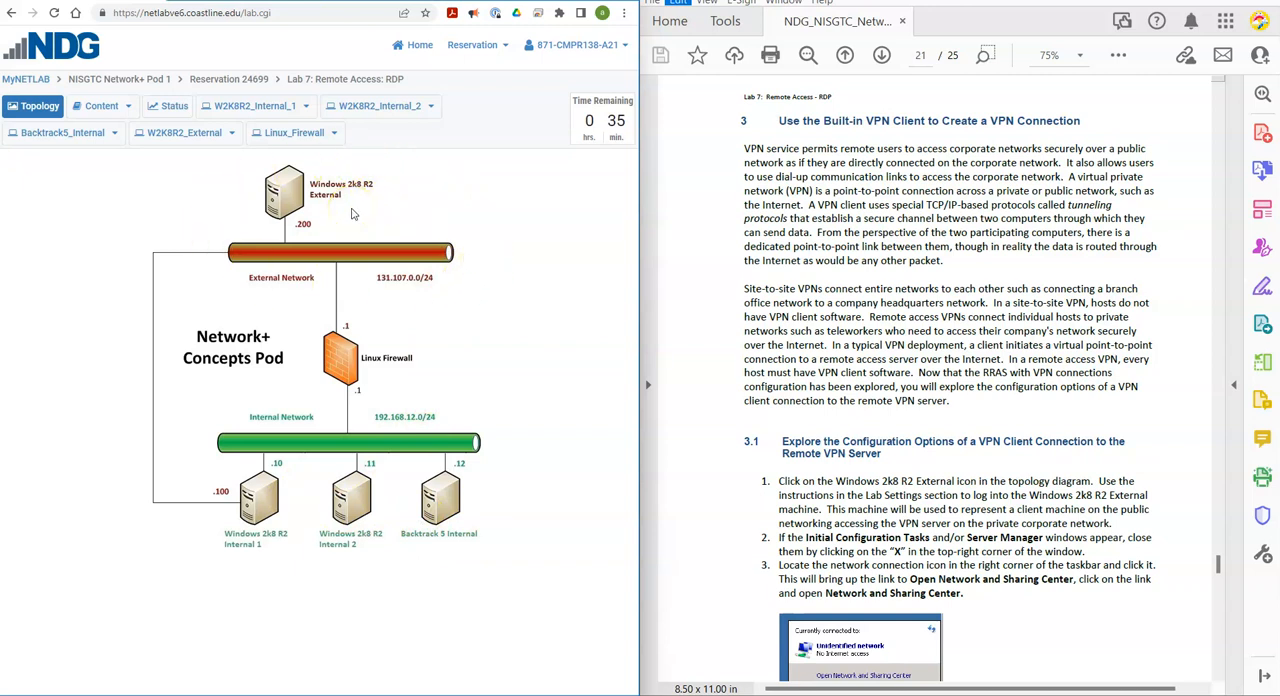
click(287, 203)
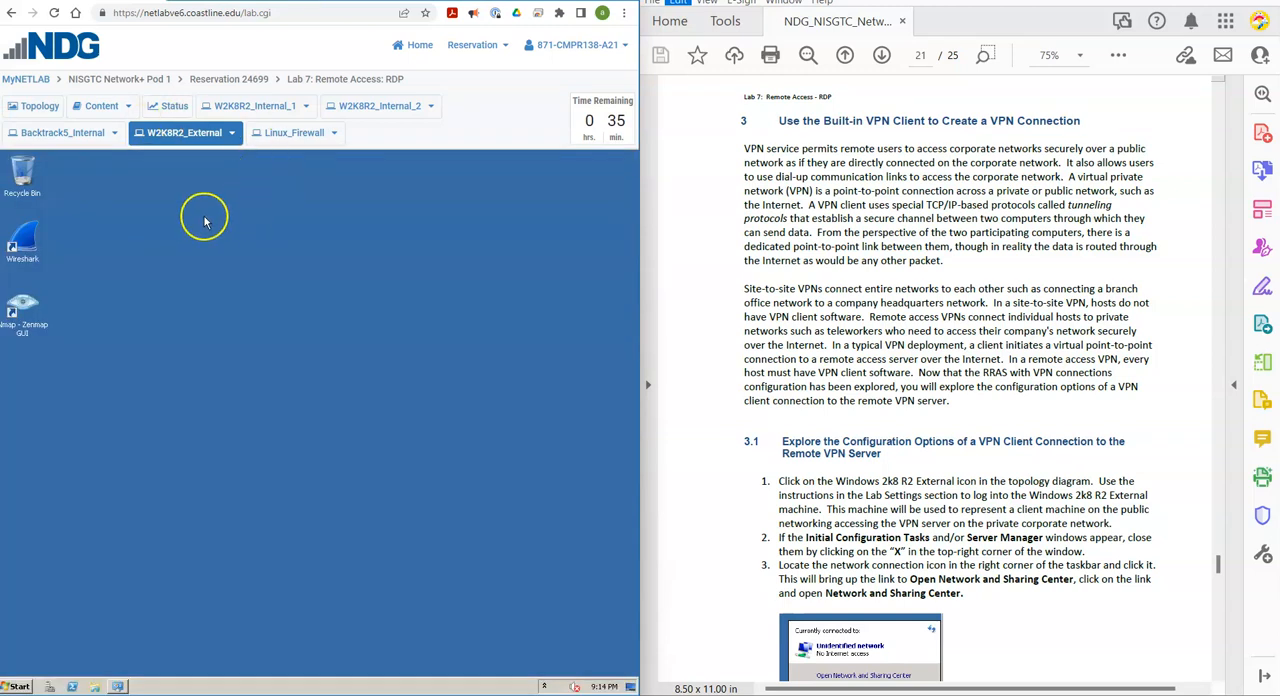
click(233, 134)
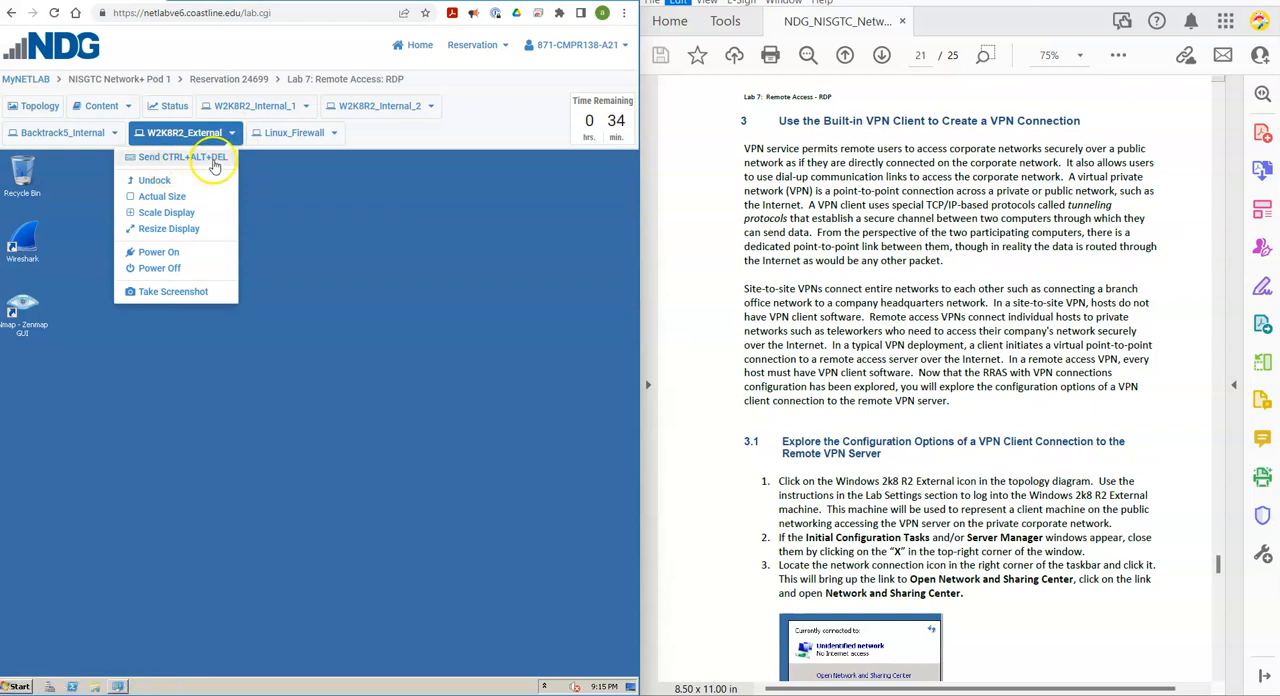
click(297, 190)
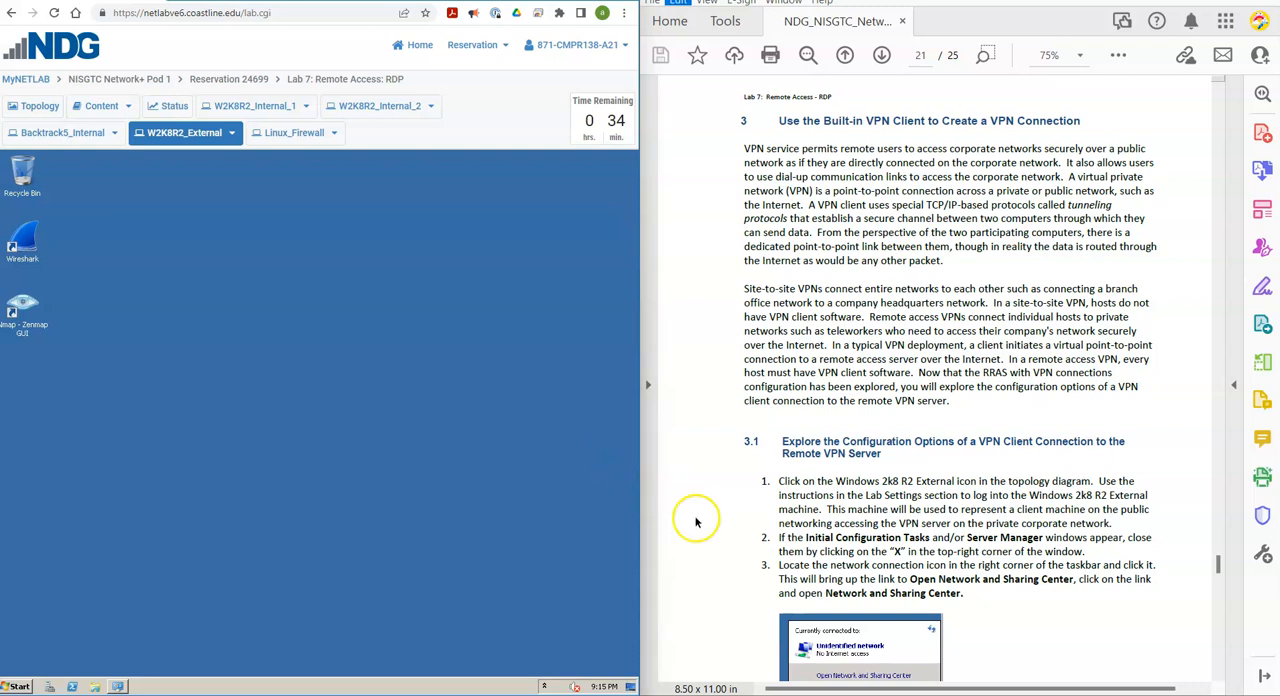
Search the External machine for "network and" and open the Network and Sharing Center.
scroll(722, 556, down, 2)
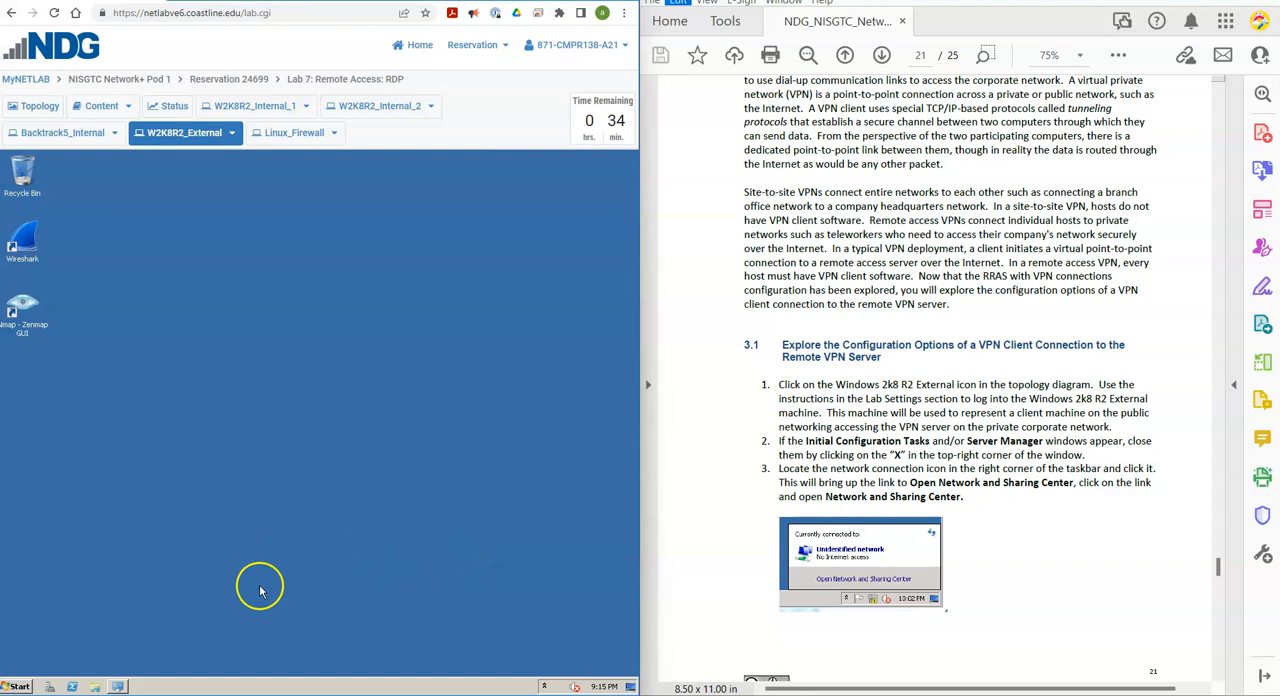
click(20, 686)
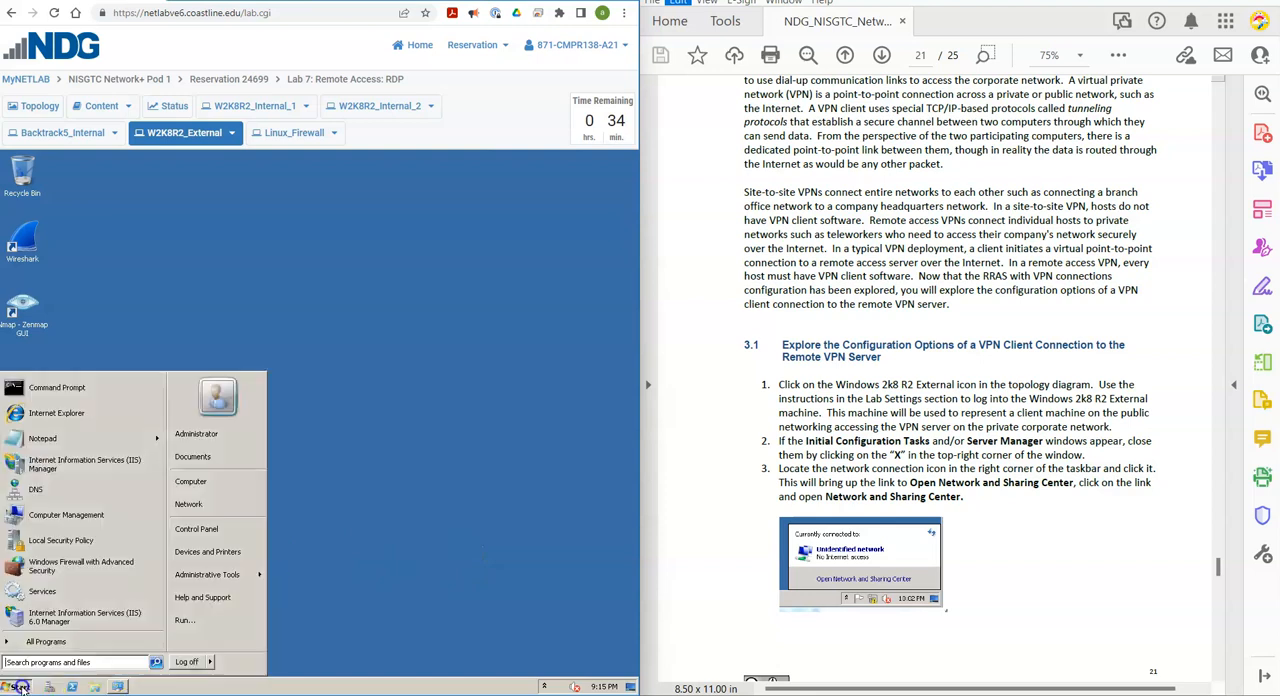
click(106, 662)
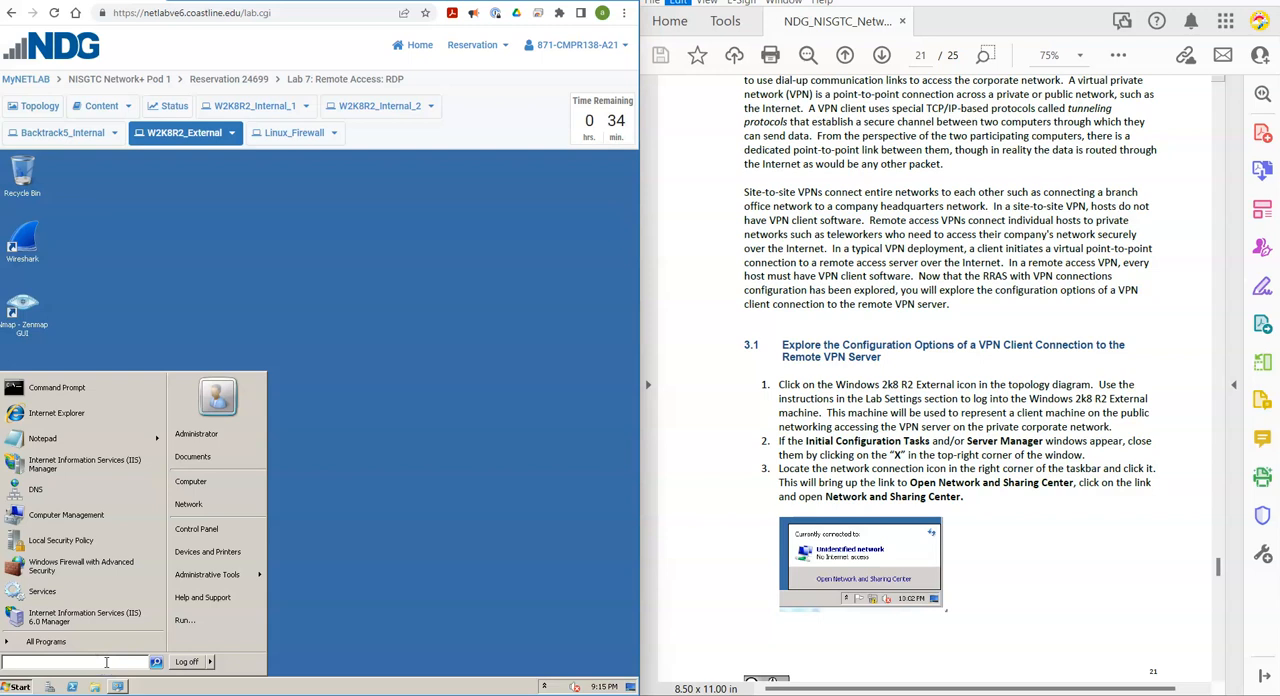
text(netwo)
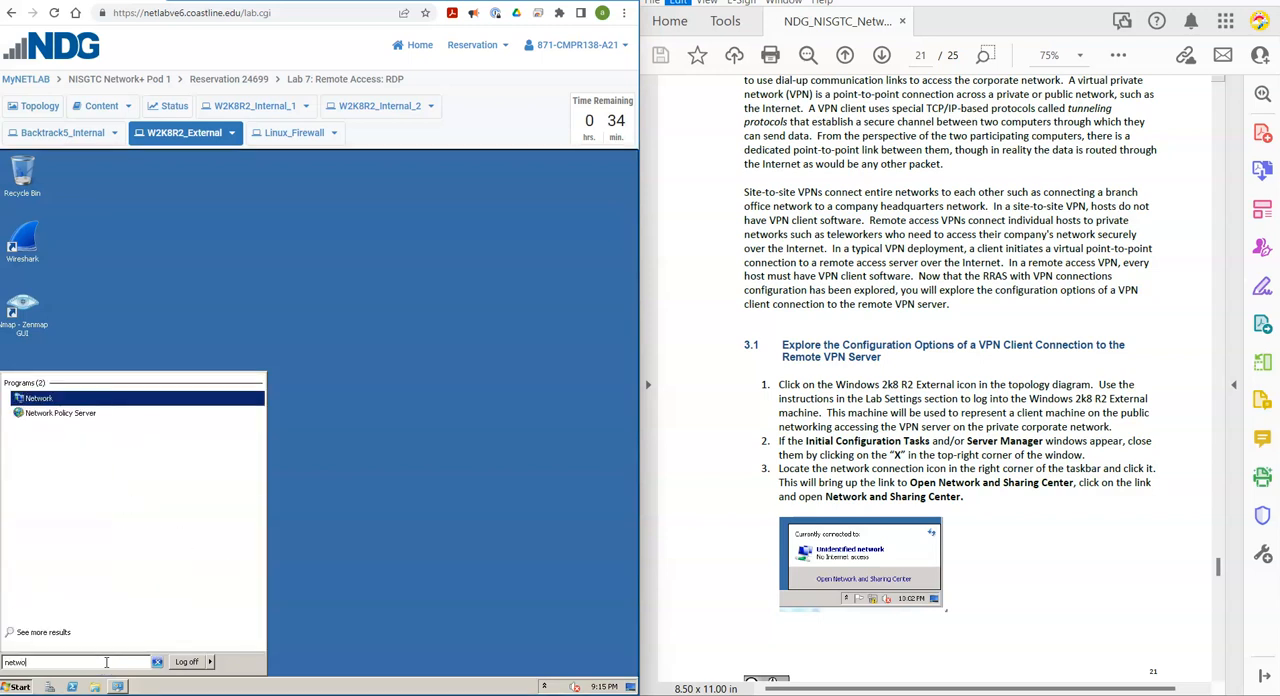
text(rk and sh)
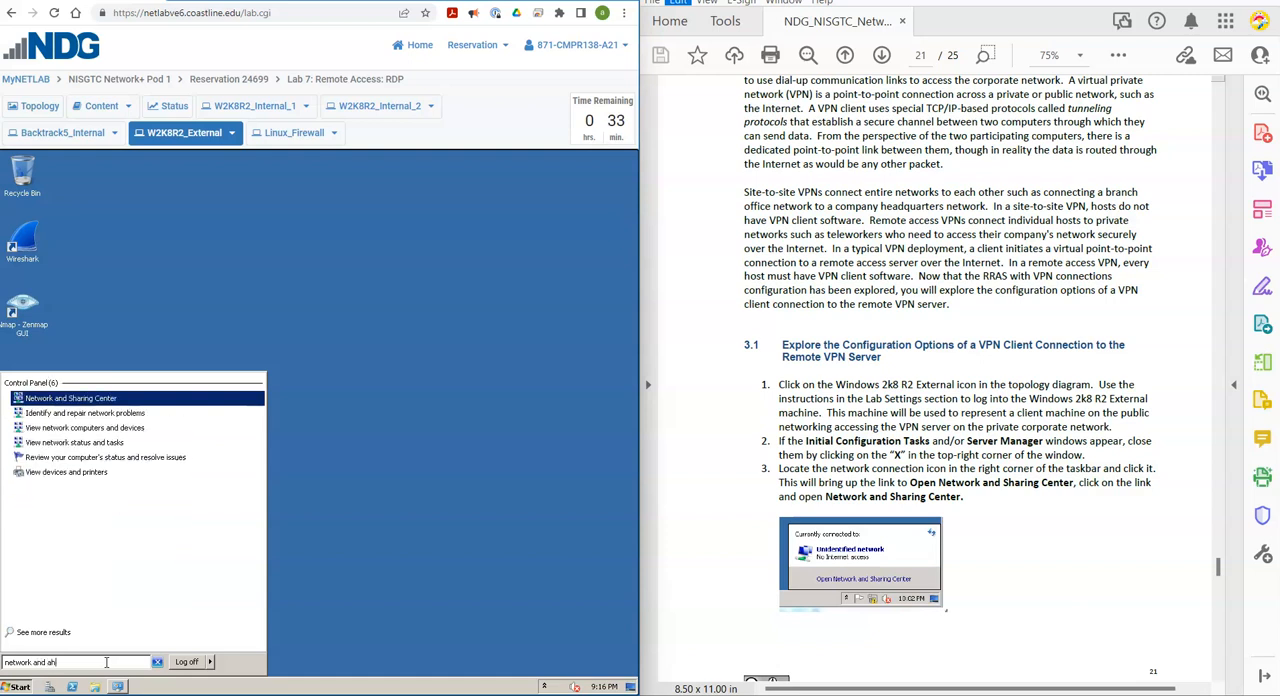
key(BackSpace)
click(84, 402)
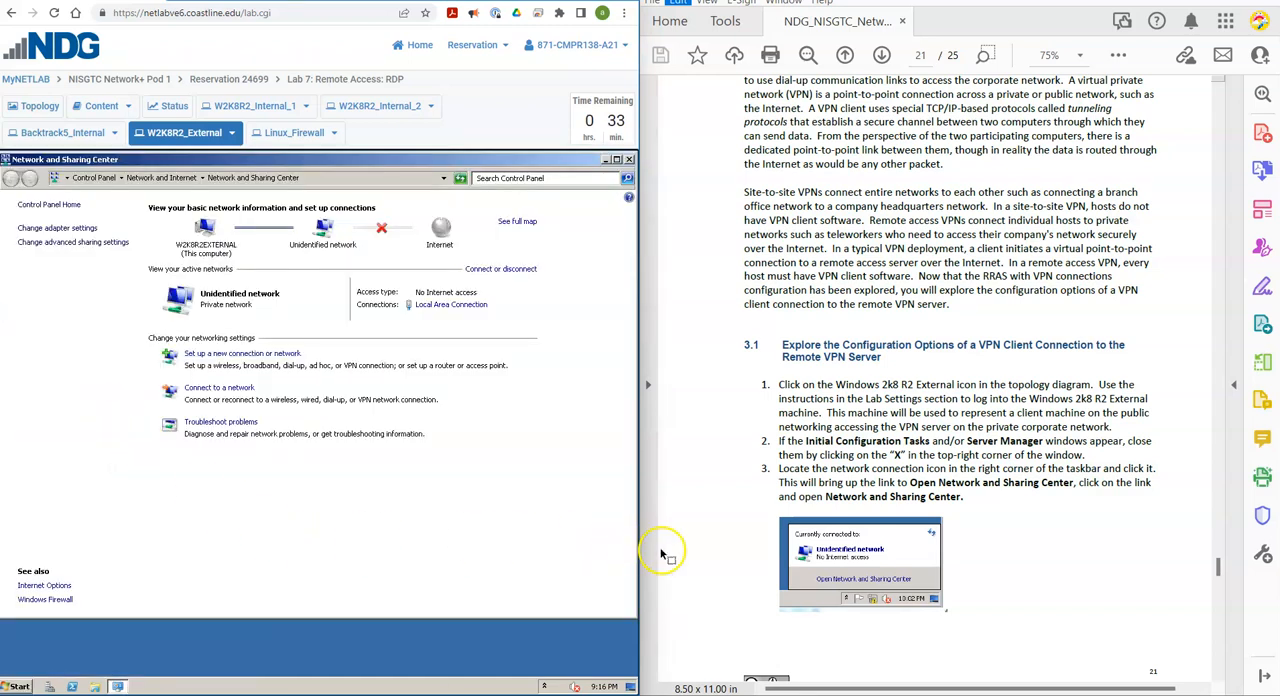
Start a new workplace connection using the Internet connection (VPN), choosing to set up the Internet connection later.
scroll(716, 559, down, 10)
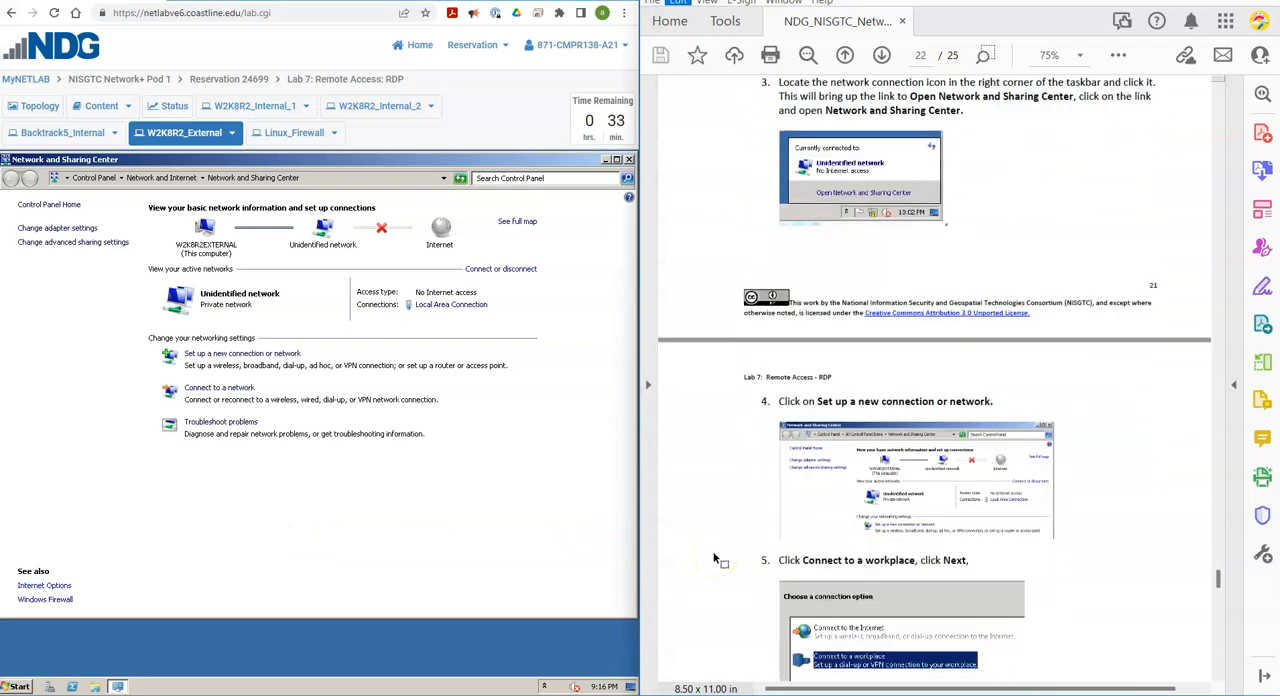
scroll(716, 559, down, 1)
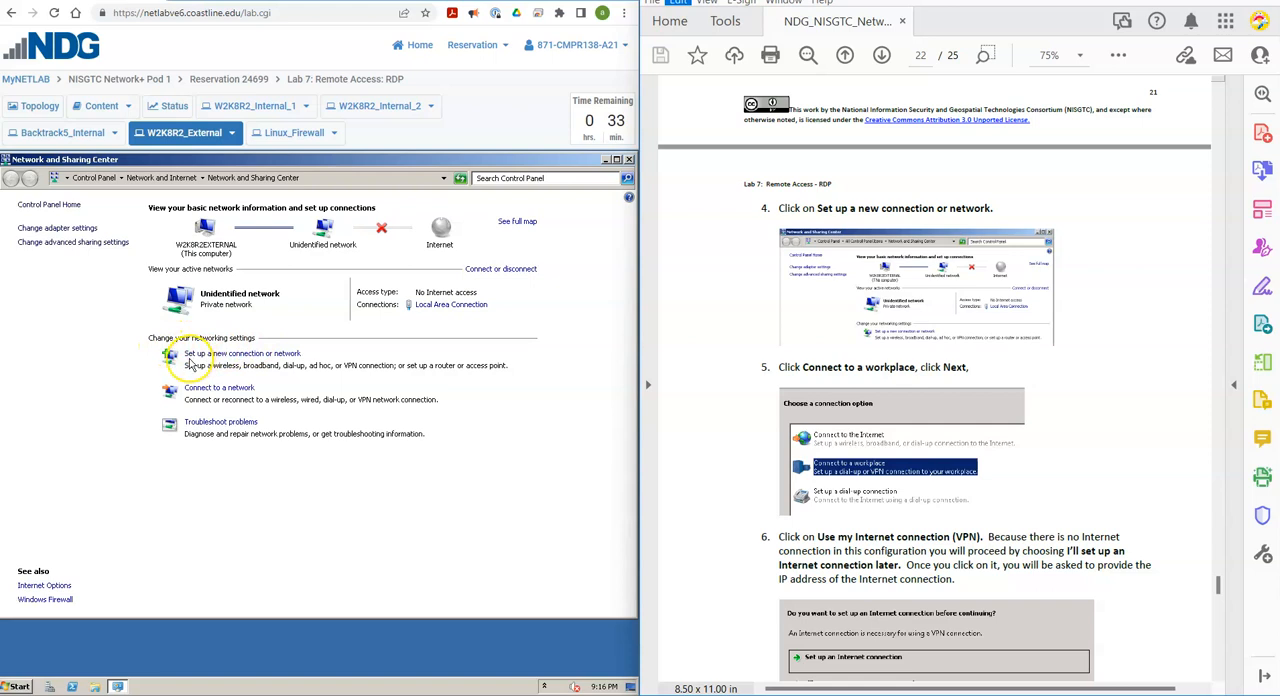
click(255, 356)
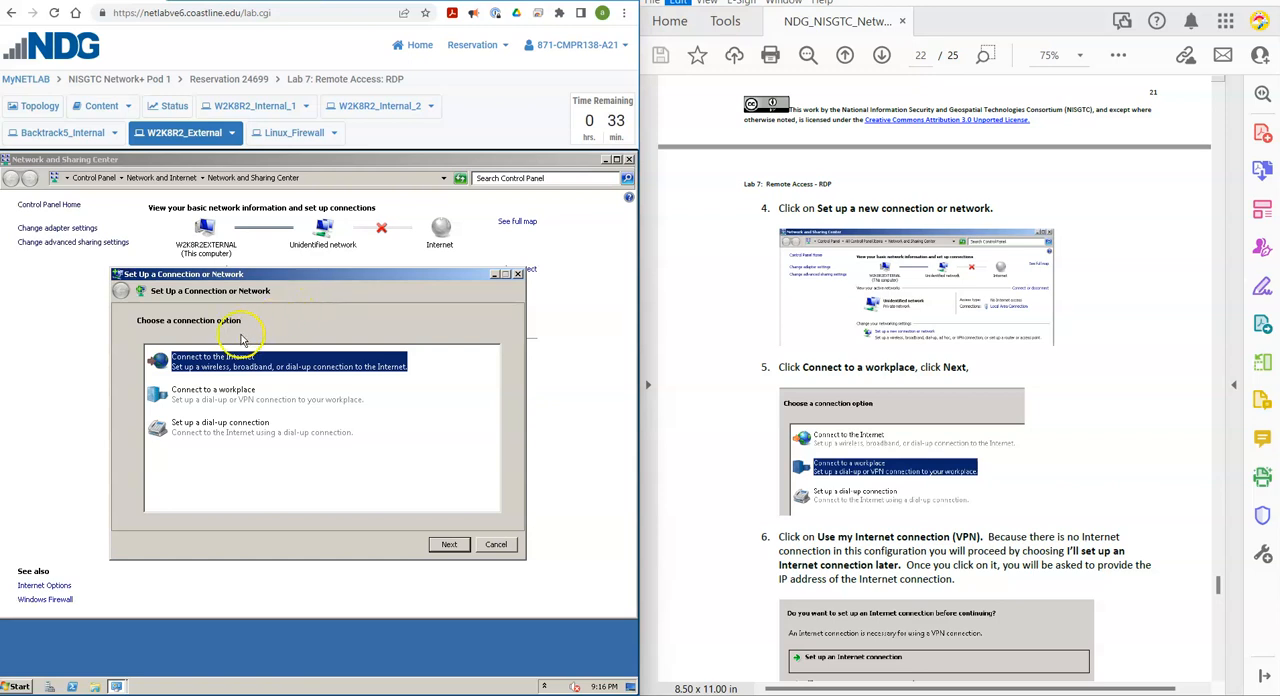
click(228, 404)
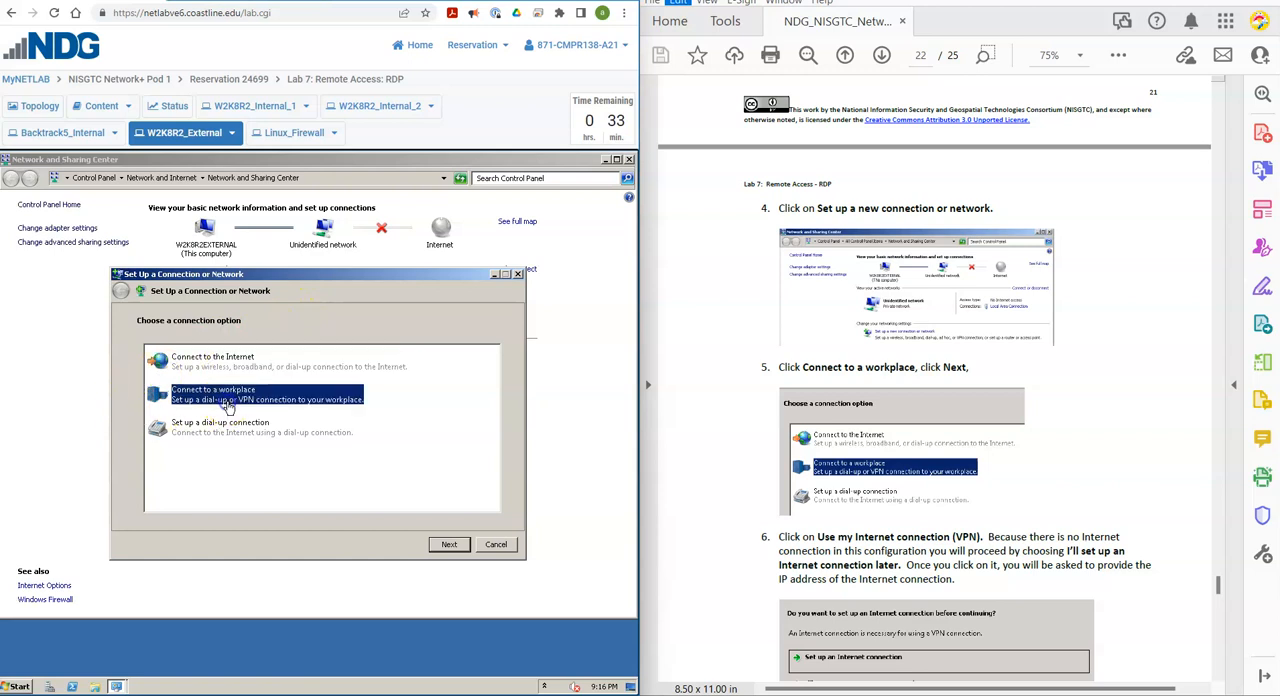
click(449, 545)
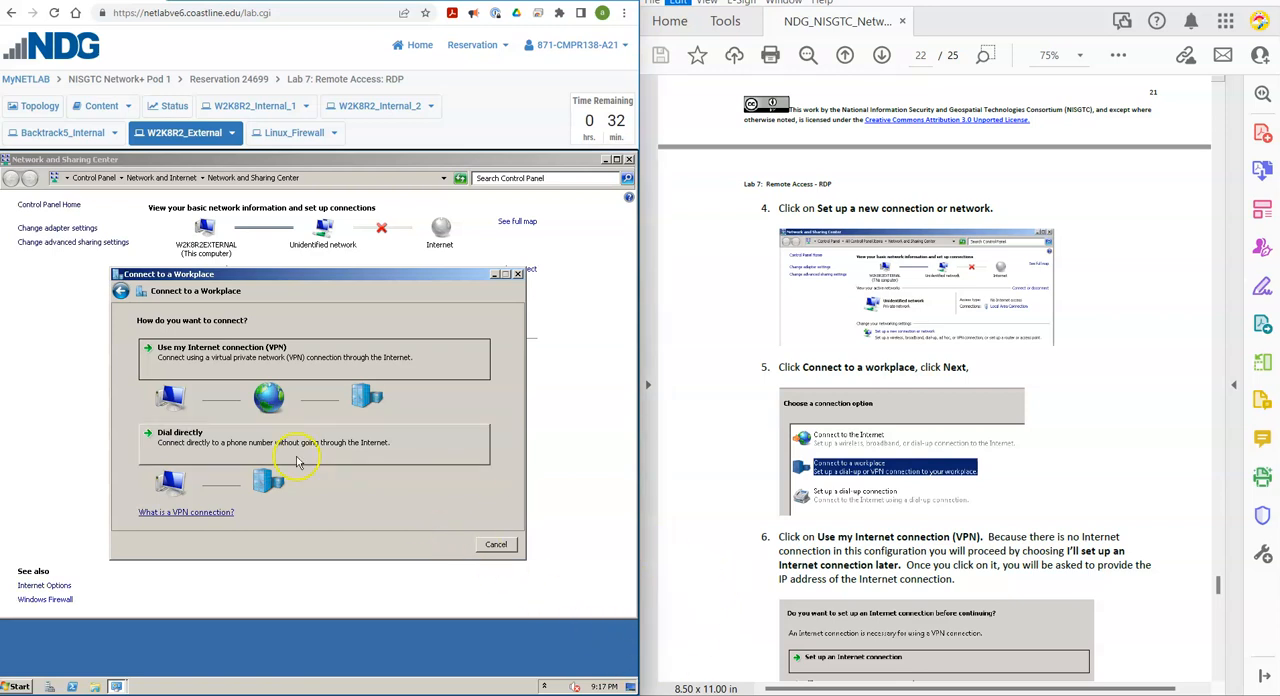
click(188, 361)
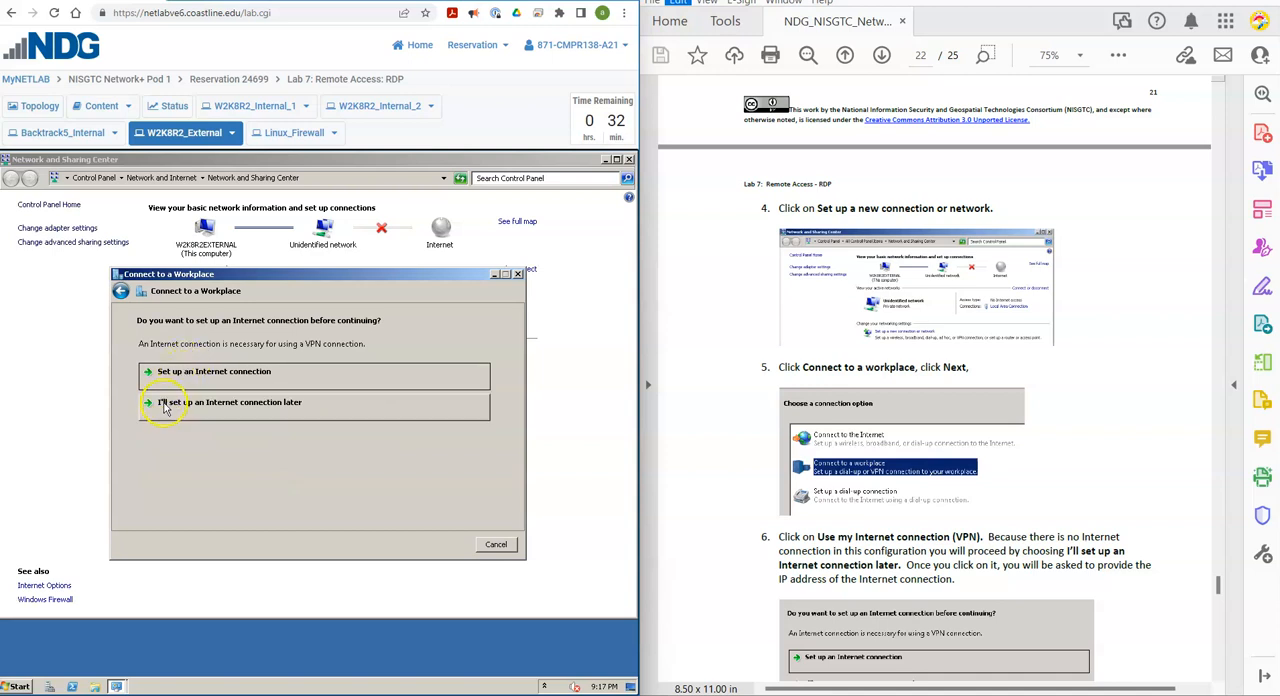
click(226, 405)
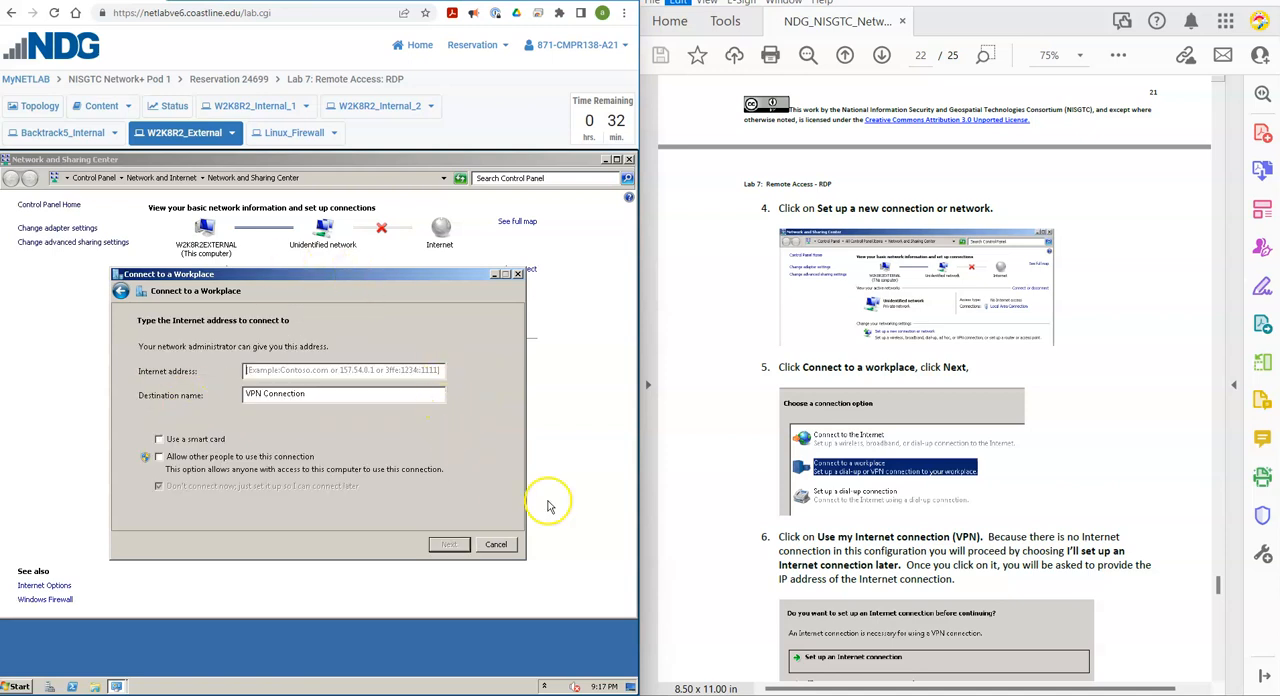
Set the VPN connection's Internet address to 131.107.0.100, following step 7 of the lab manual.
scroll(750, 543, down, 5)
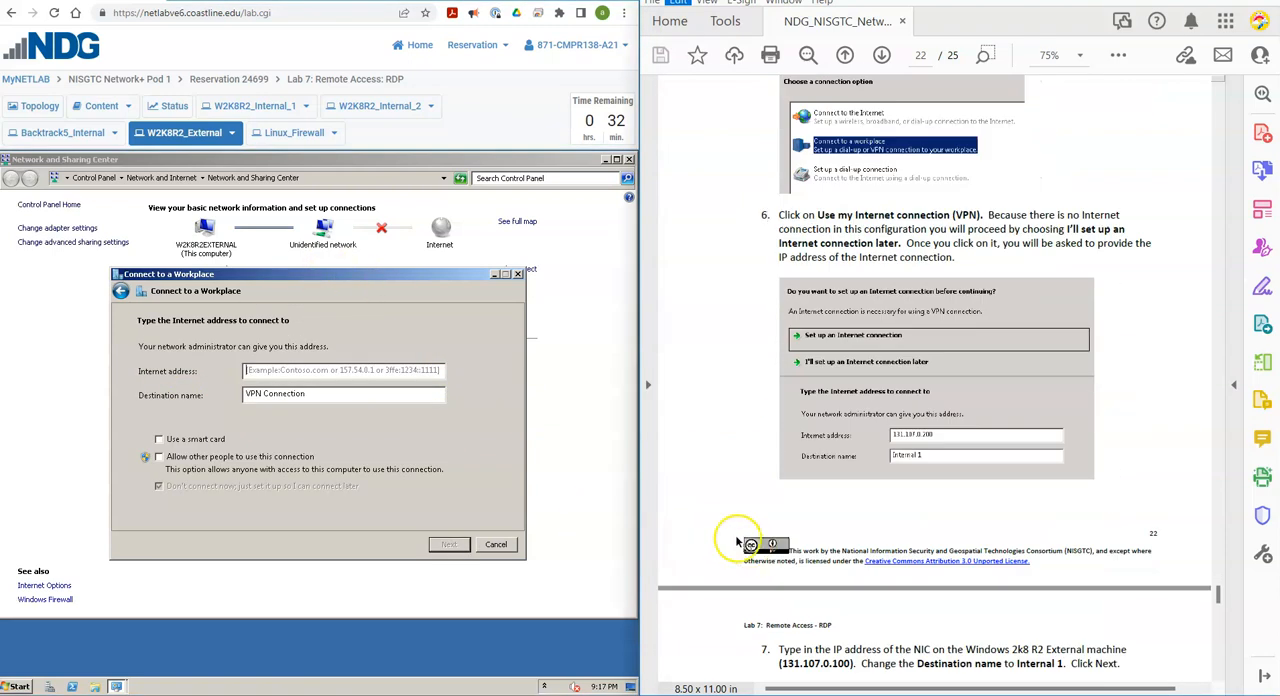
scroll(736, 541, down, 2)
scroll(727, 538, down, 1)
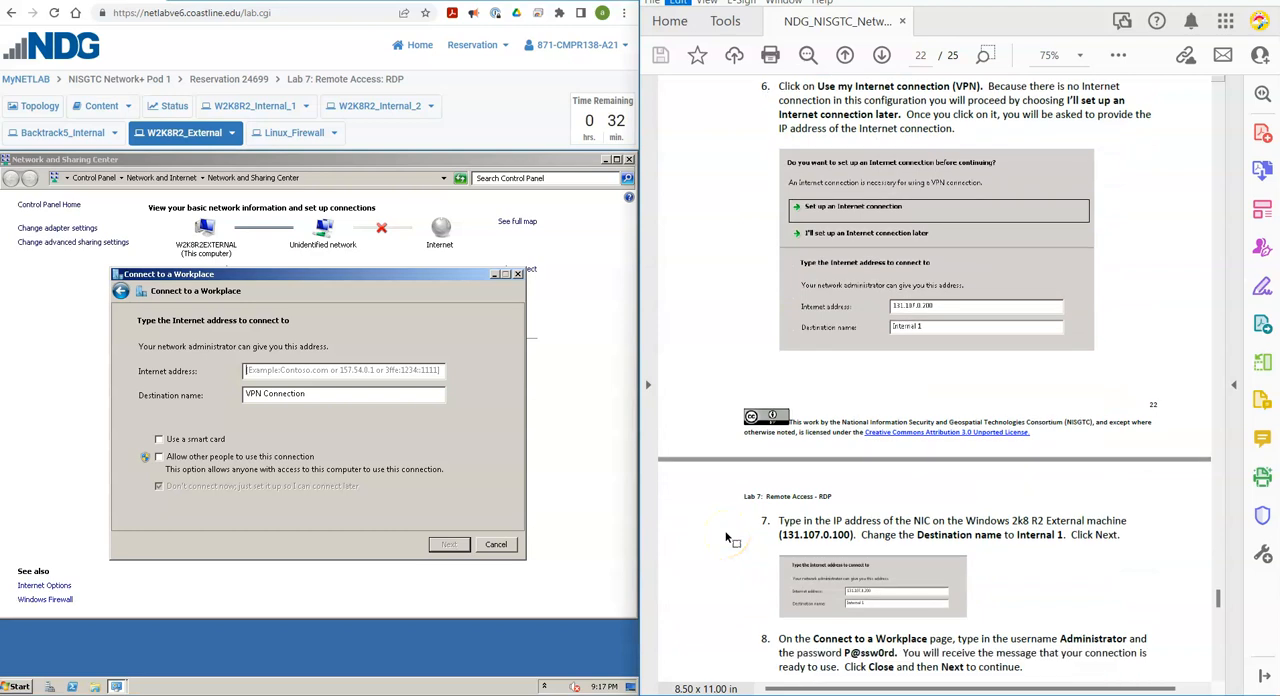
scroll(727, 538, down, 1)
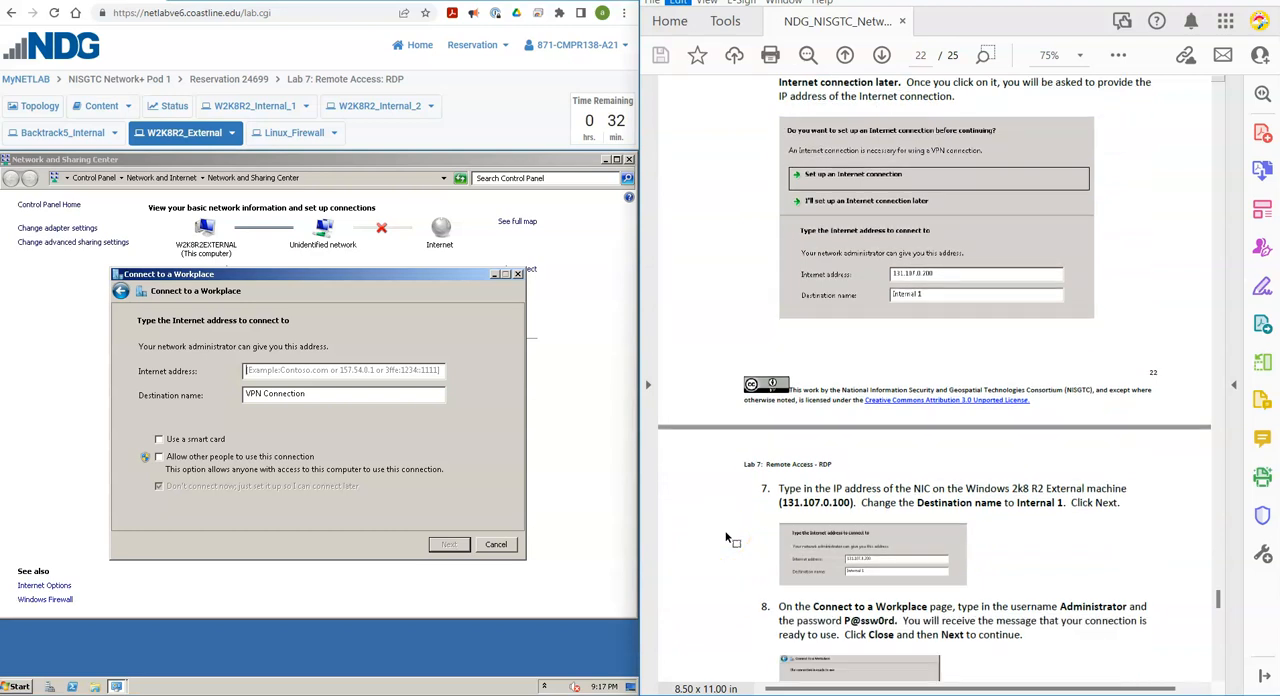
scroll(727, 538, down, 1)
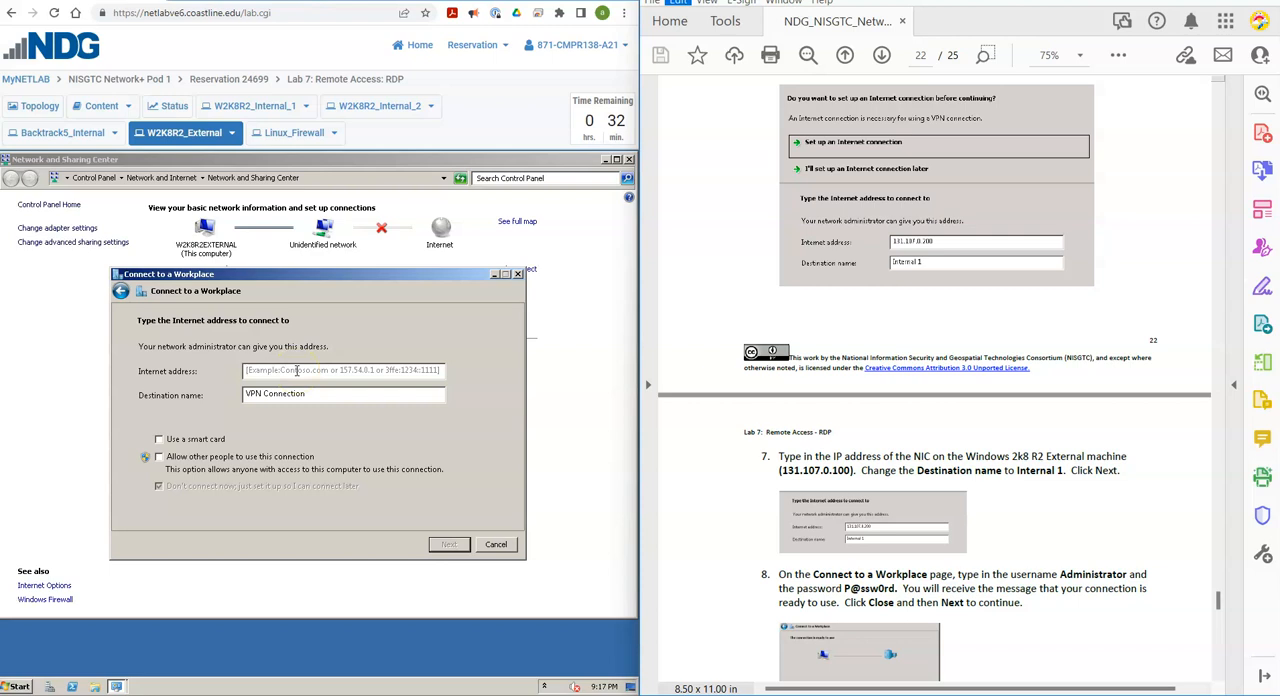
click(297, 371)
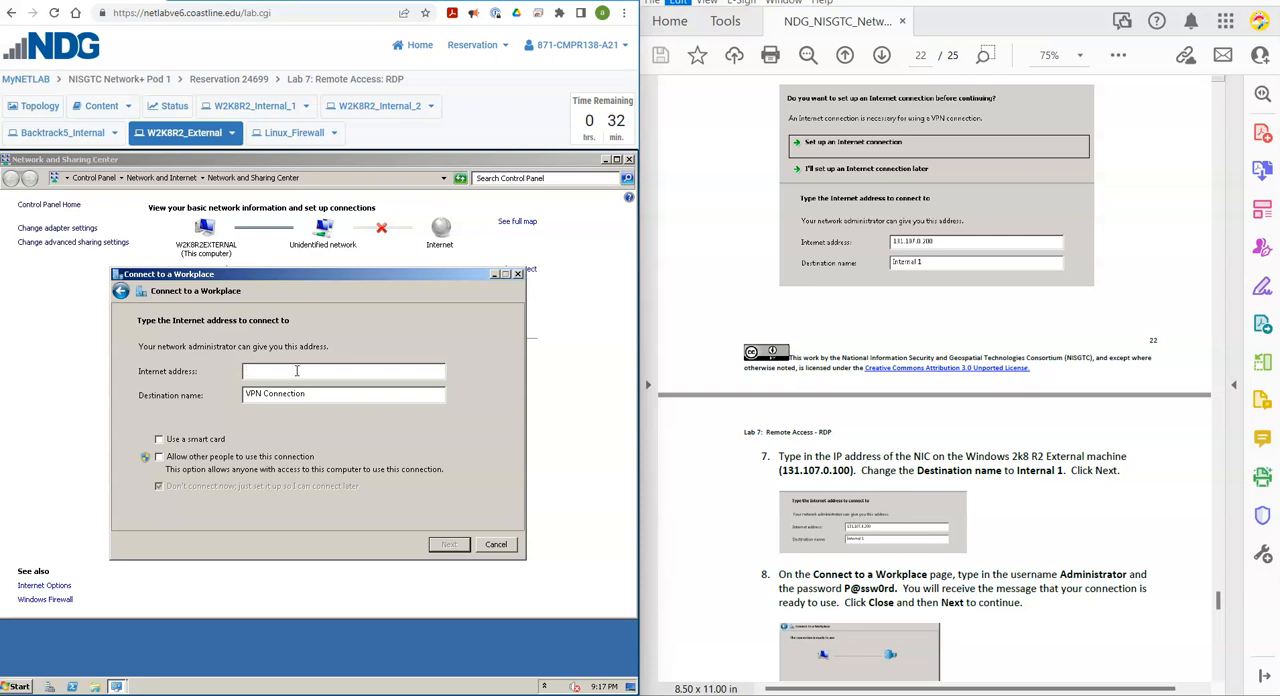
text(131.107.0.100)
Replace the destination name with Internal 1 and continue to the credentials page.
click(267, 393)
key(BackSpace)
key(BackSpace)
key(BackSpace)
key(BackSpace)
key(BackSpace)
key(shift+Right)
key(shift+Right)
key(shift+Right)
key(shift+Right)
key(shift+Right)
key(shift+Right)
key(shift+Right)
key(shift+Right)
key(shift+Right)
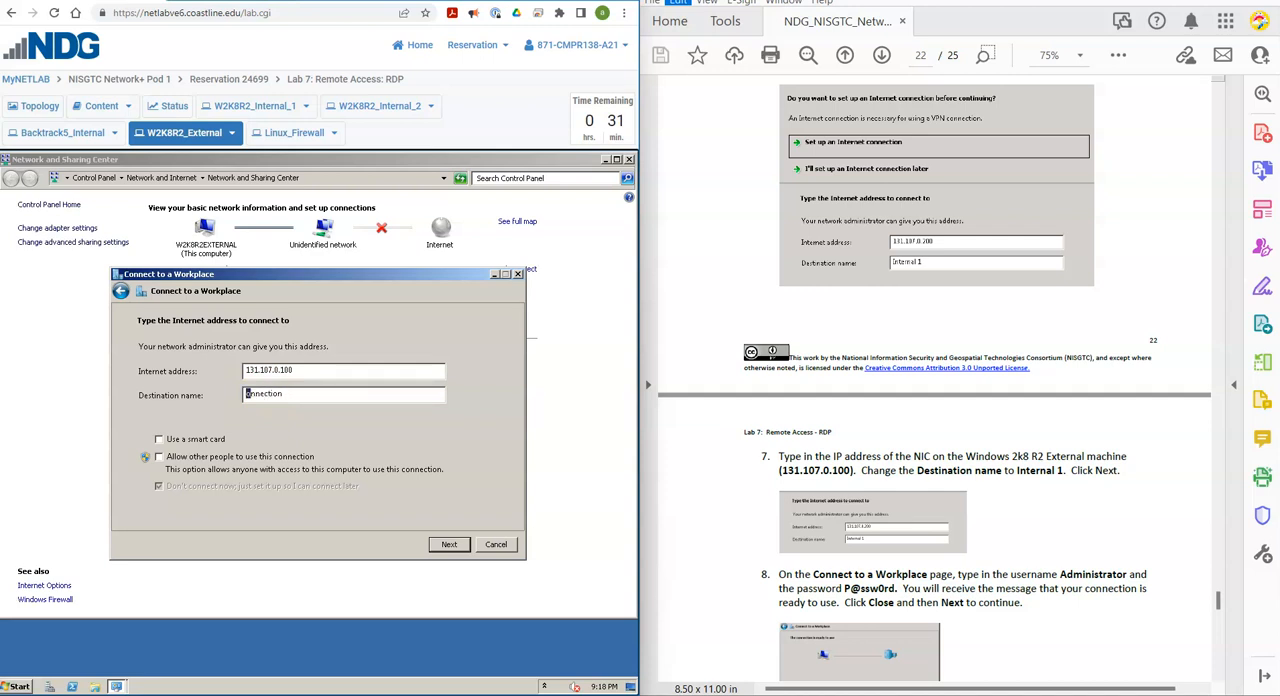
key(BackSpace)
text(Internal)
click(446, 546)
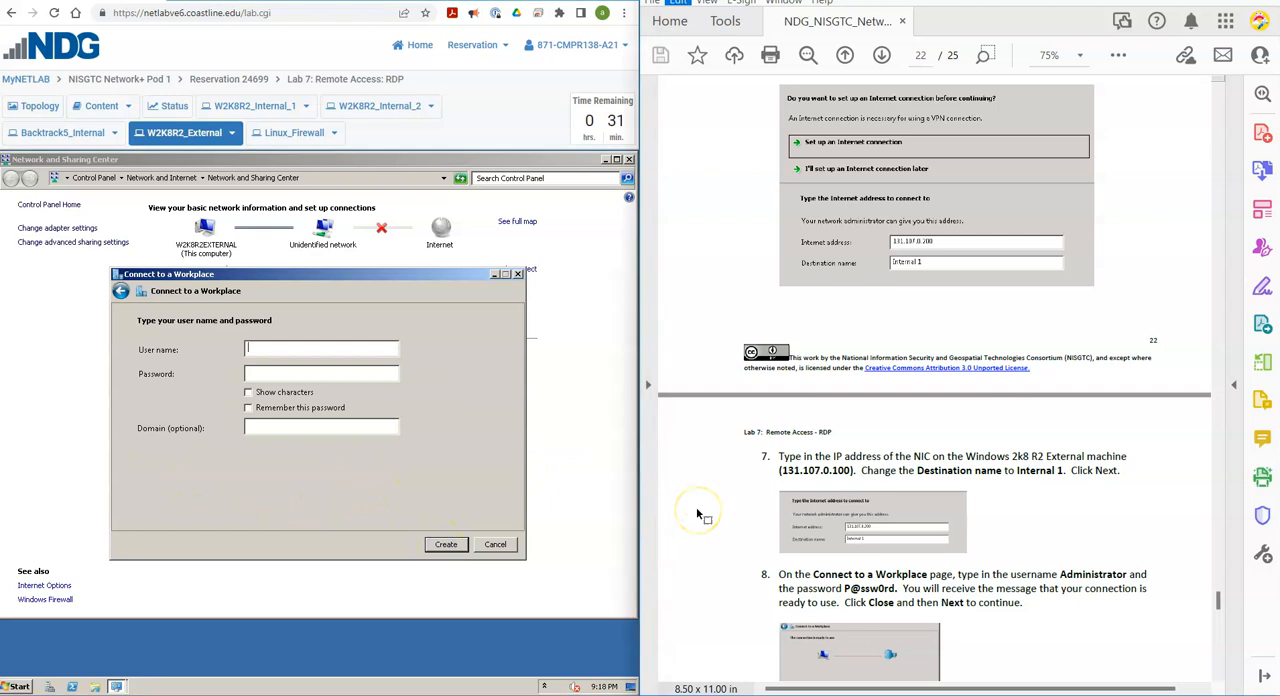
Enter Administrator as the user name for the VPN connection.
scroll(698, 514, down, 4)
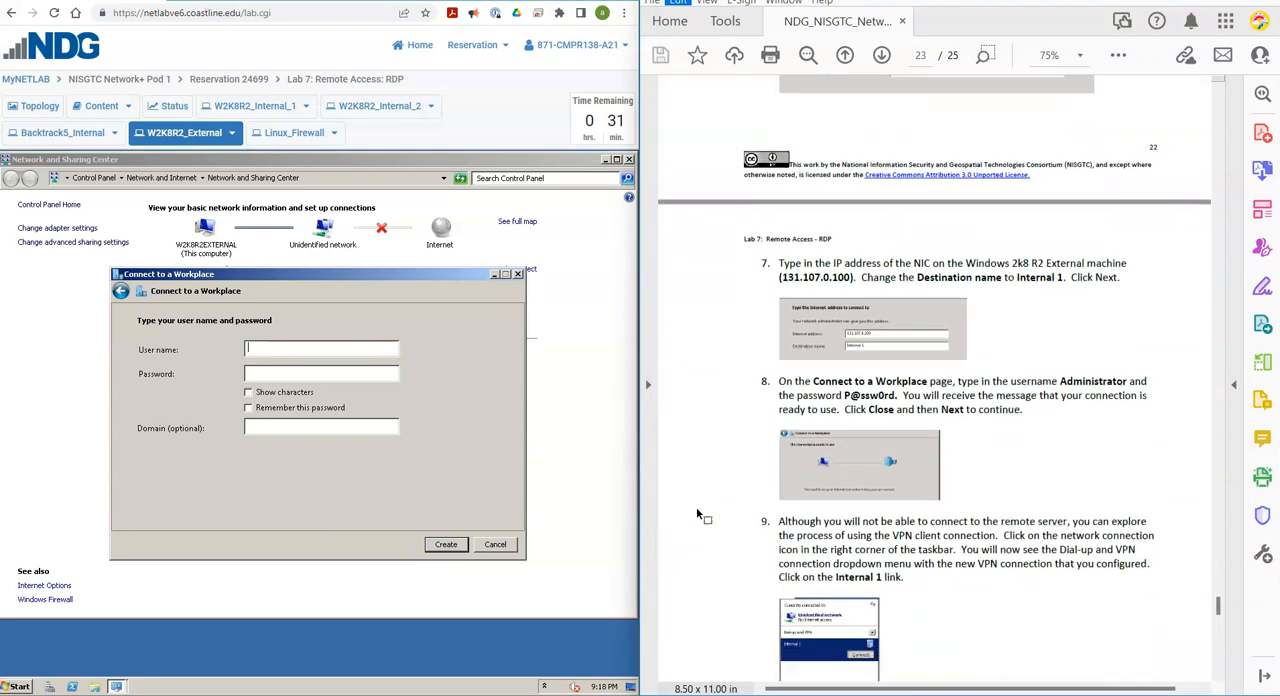
scroll(698, 514, down, 1)
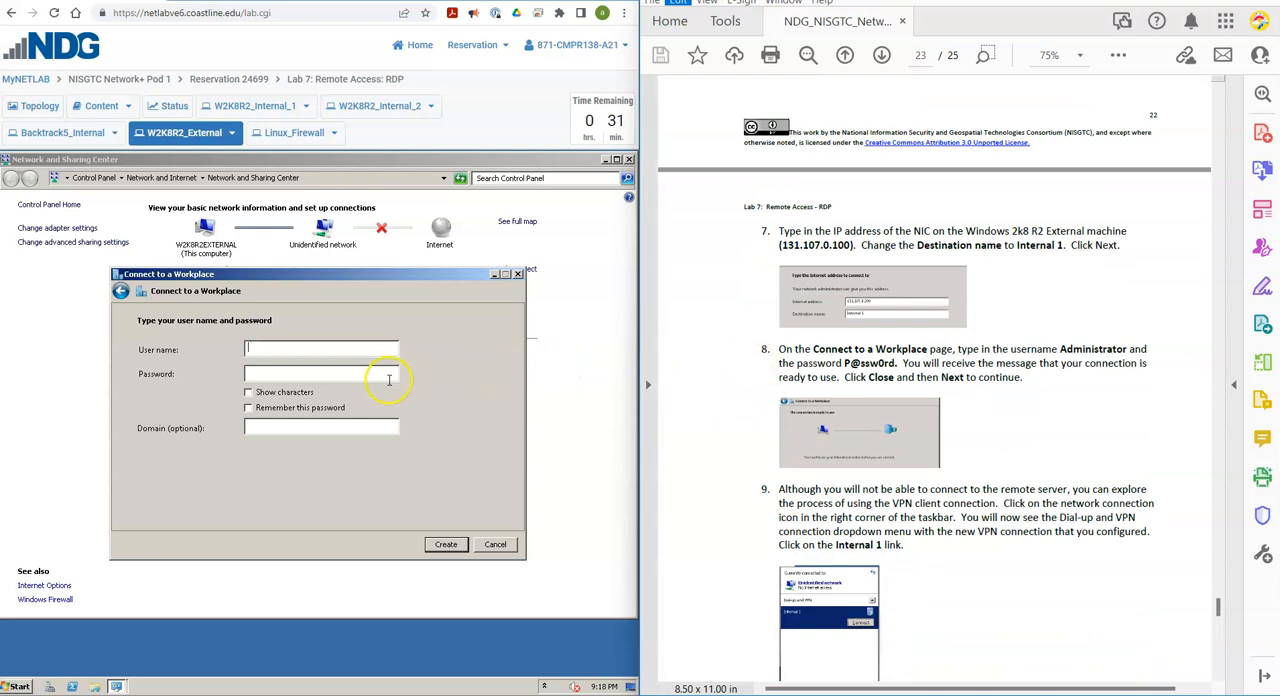
click(304, 347)
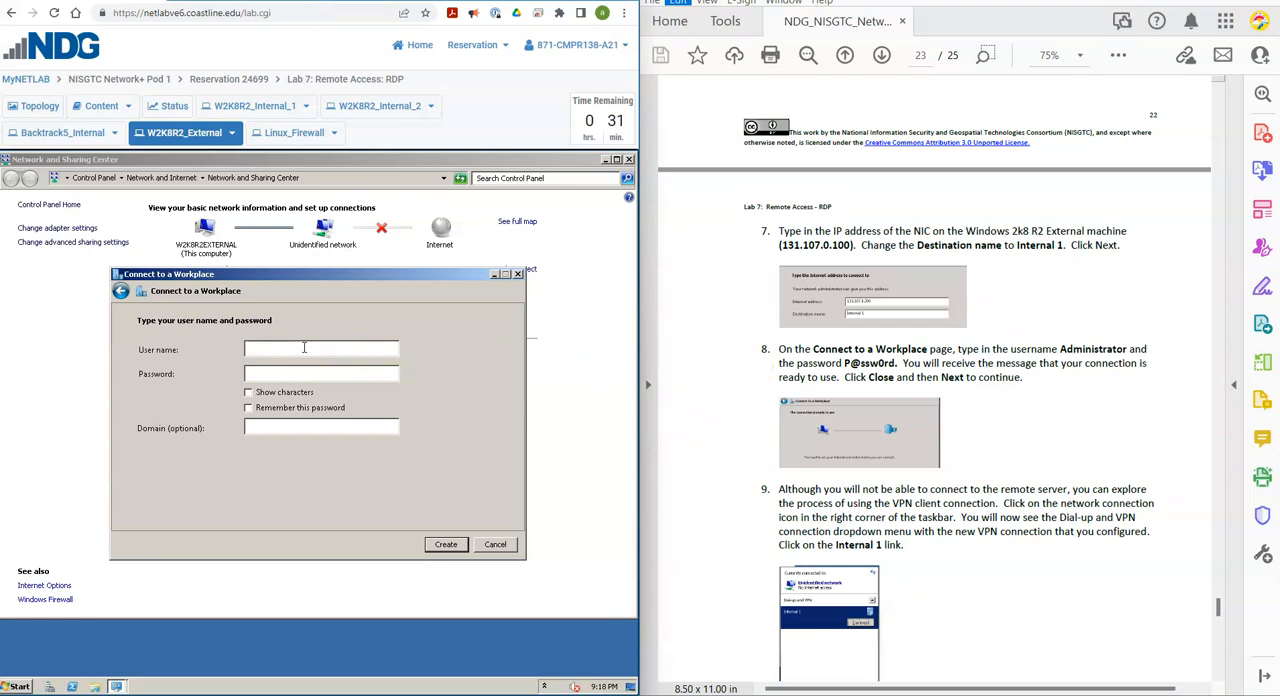
text(Ado)
key(BackSpace)
text(istrato)
Enter the account password, create the VPN connection and close the wizard.
text(P@ssw0rd)
click(449, 547)
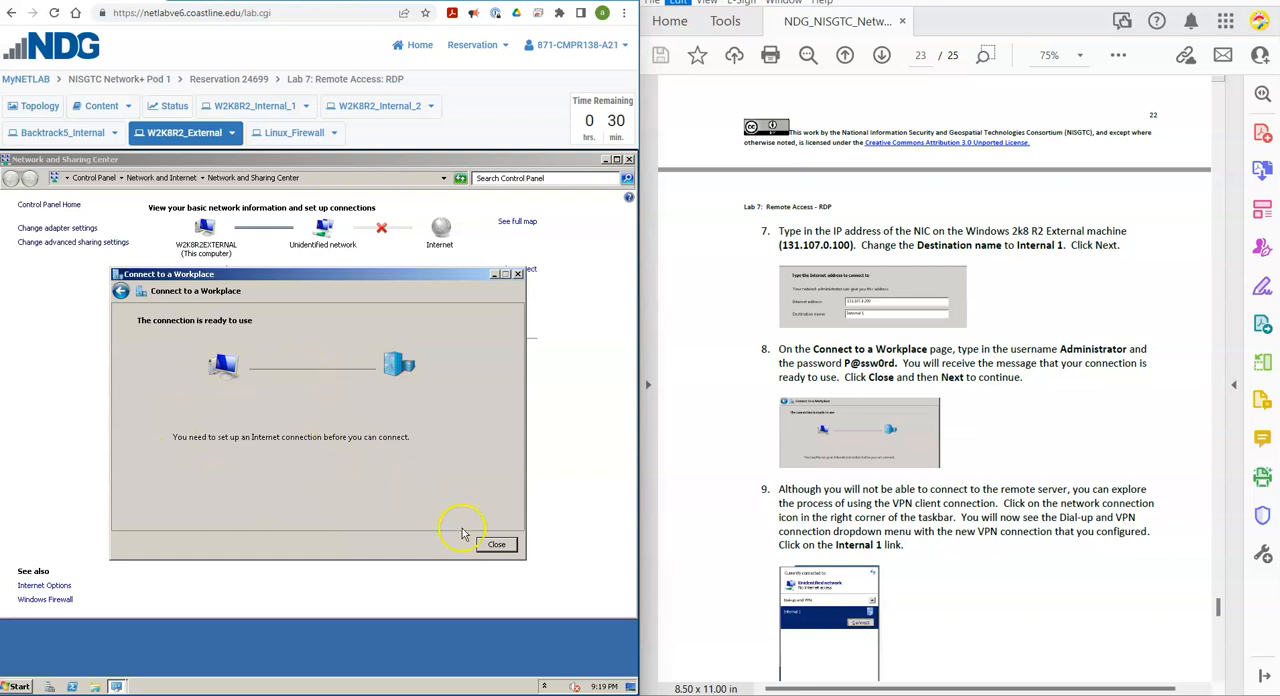
click(495, 548)
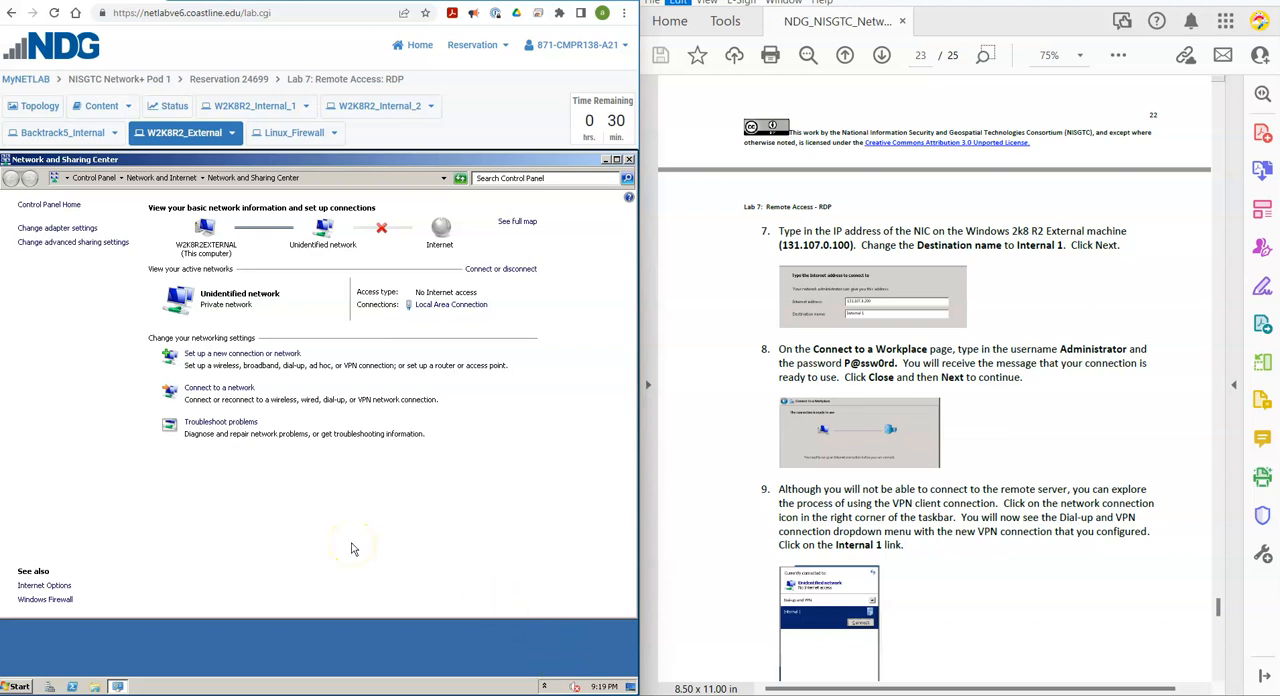
Open the list of available networks and select the Internal 1 VPN connection.
click(236, 393)
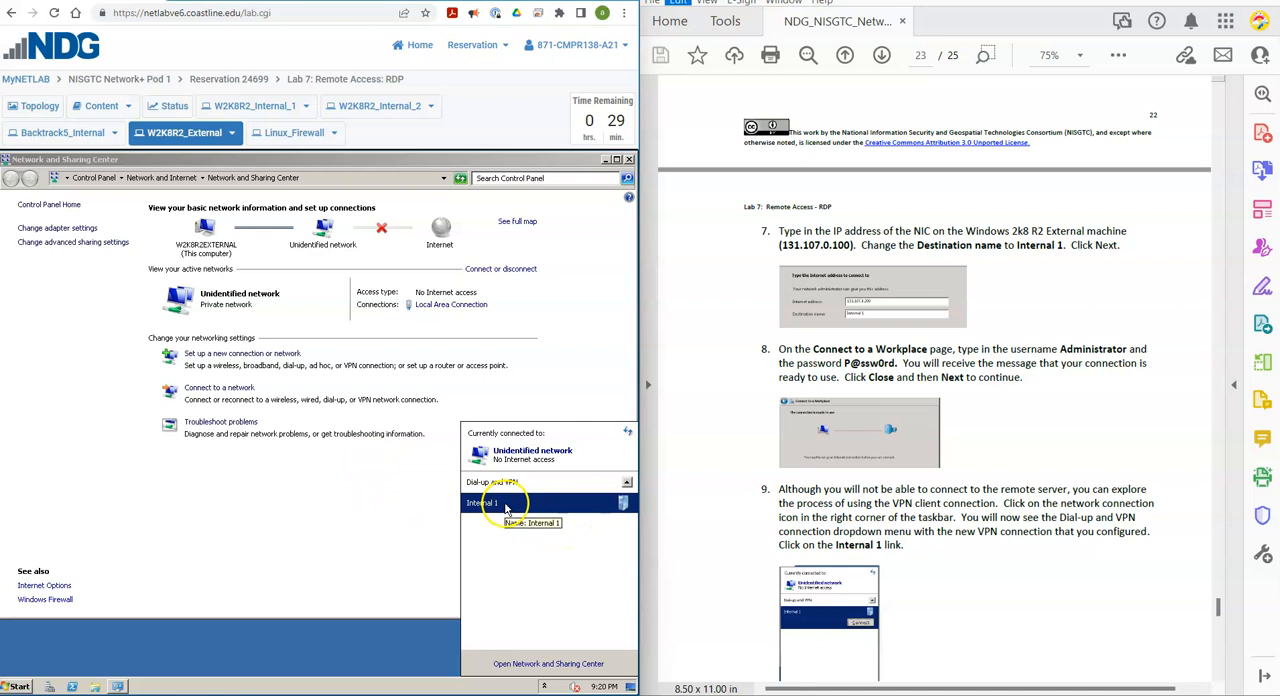
click(598, 512)
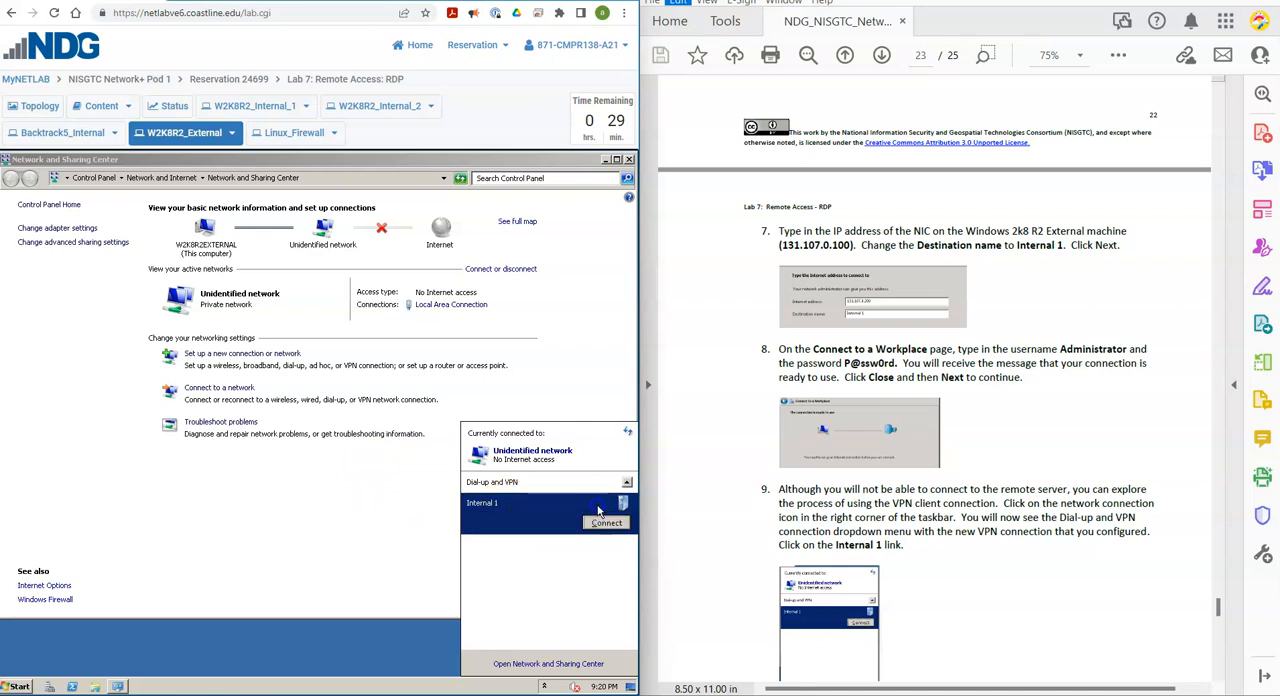
click(546, 515)
click(603, 524)
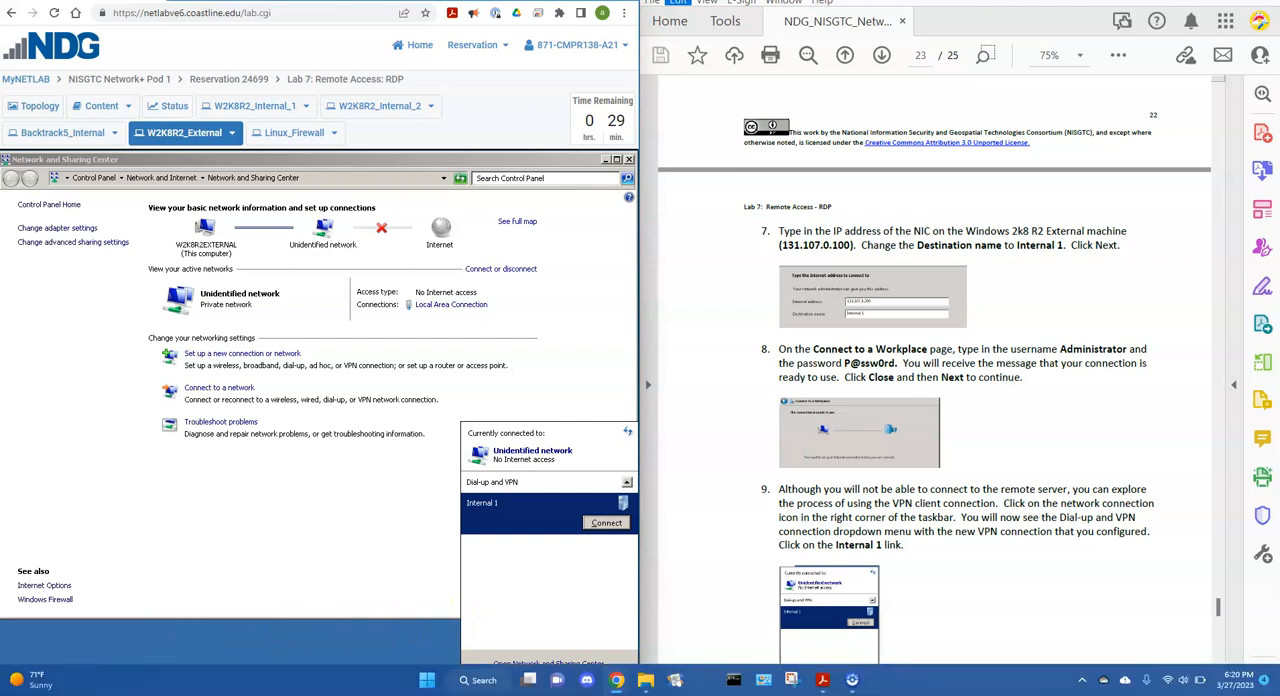
Search the External machine for "network connection" and open the view of its network connections.
click(19, 686)
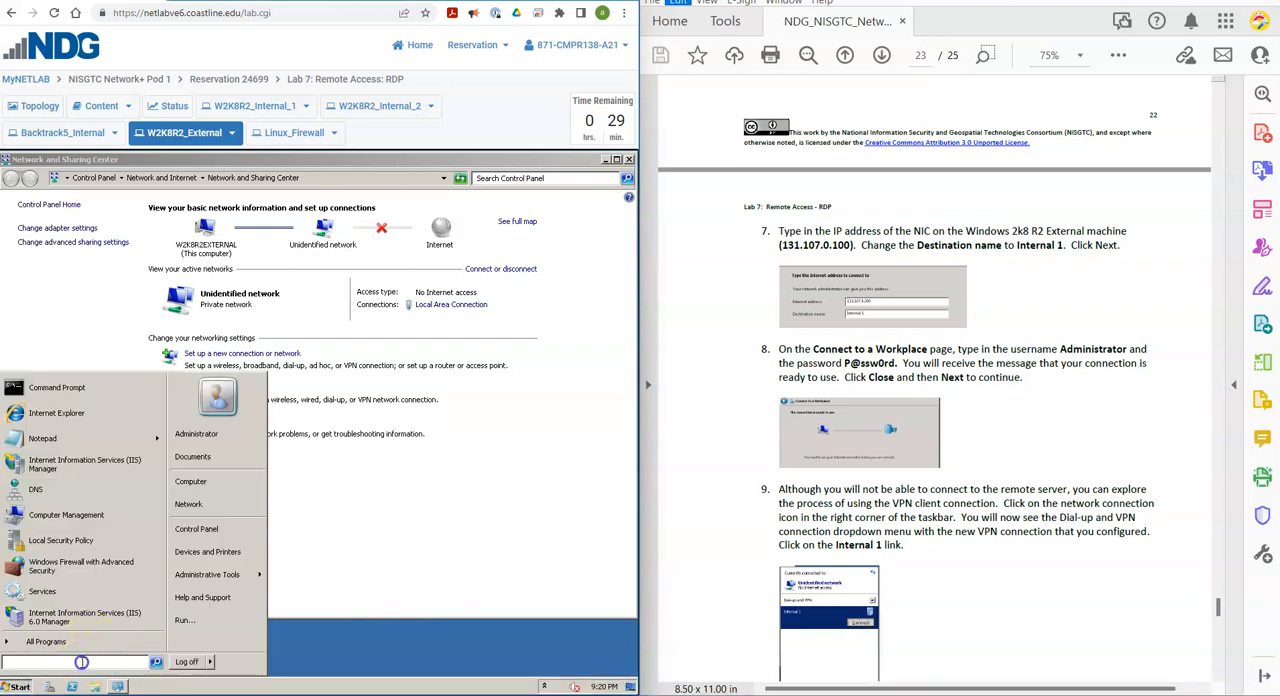
text(netwo)
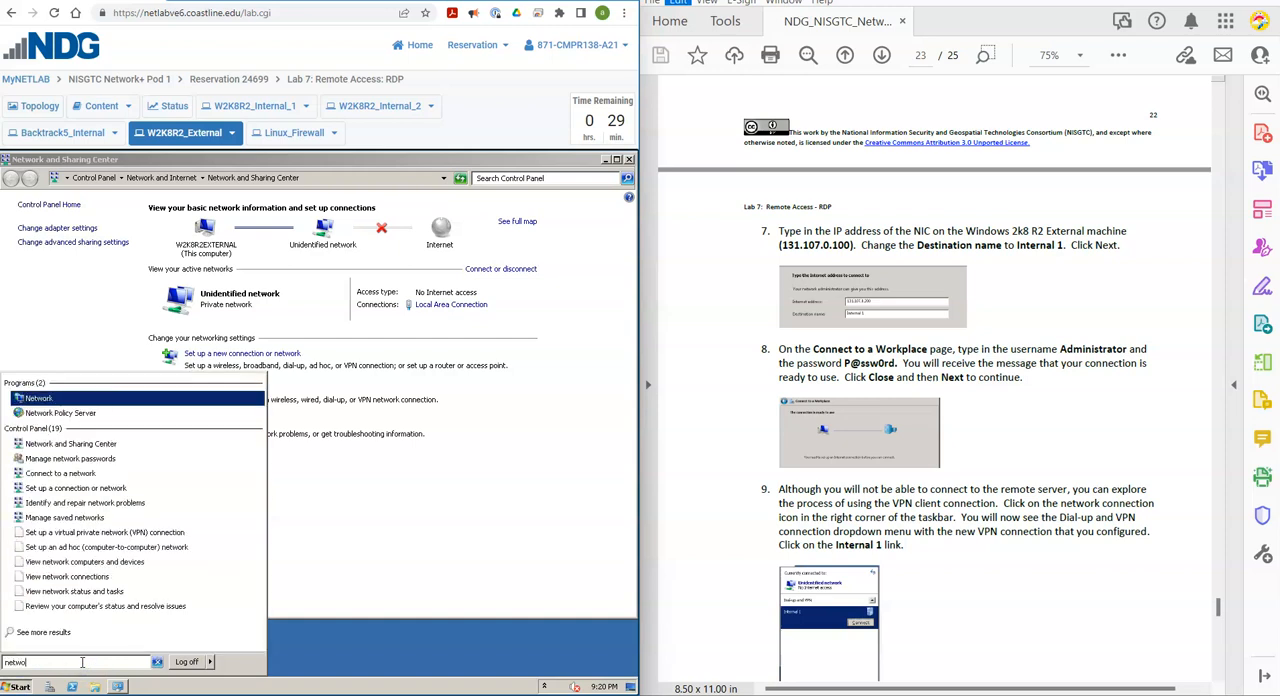
text(rk connection)
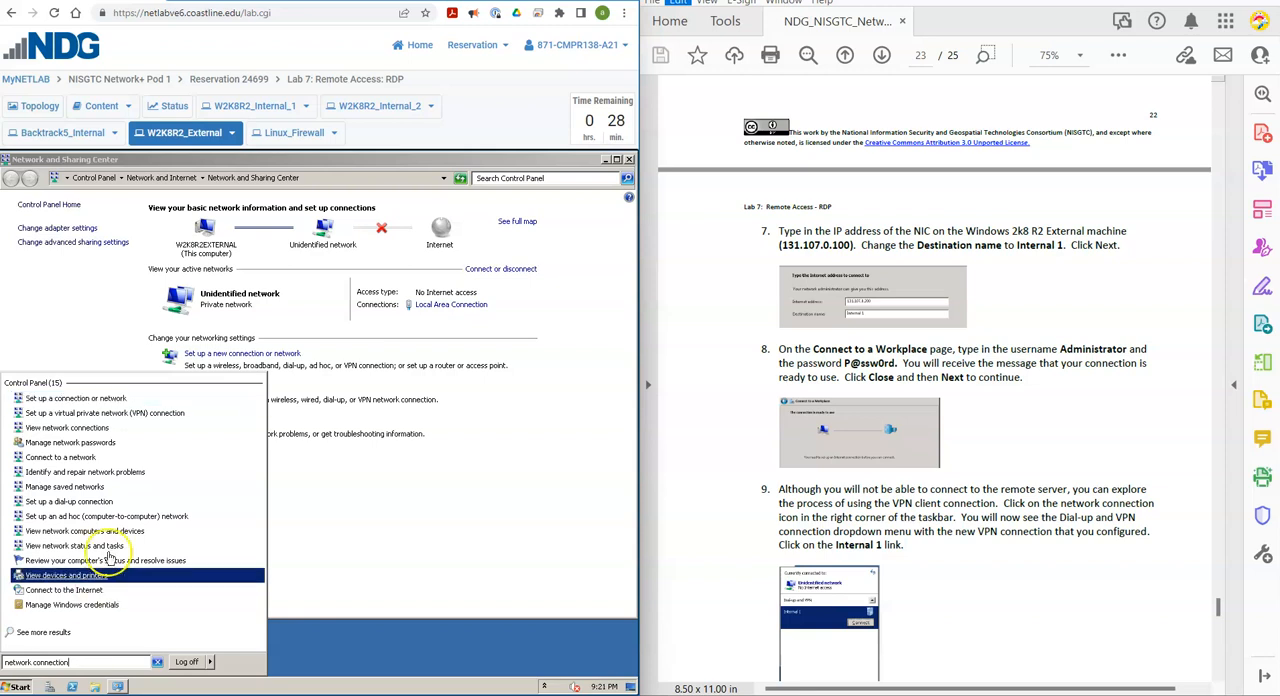
click(117, 432)
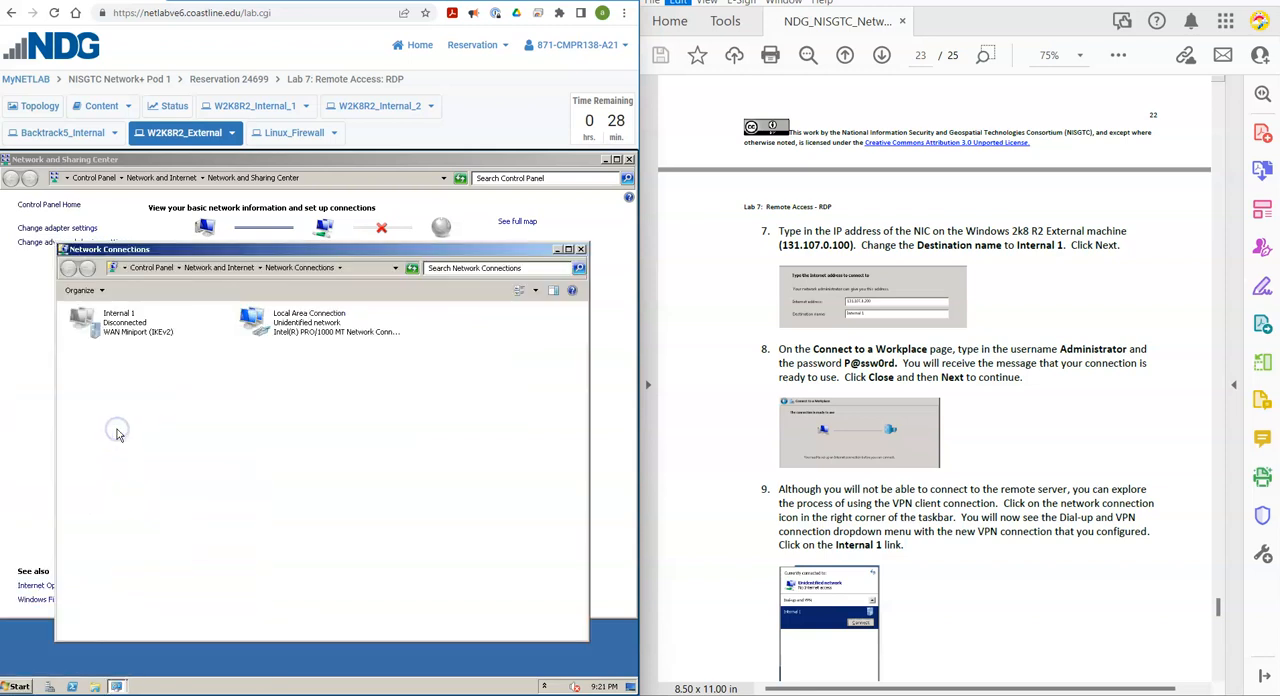
Check the actions available for the Internal 1 connection and close the Network Connections window.
click(134, 331)
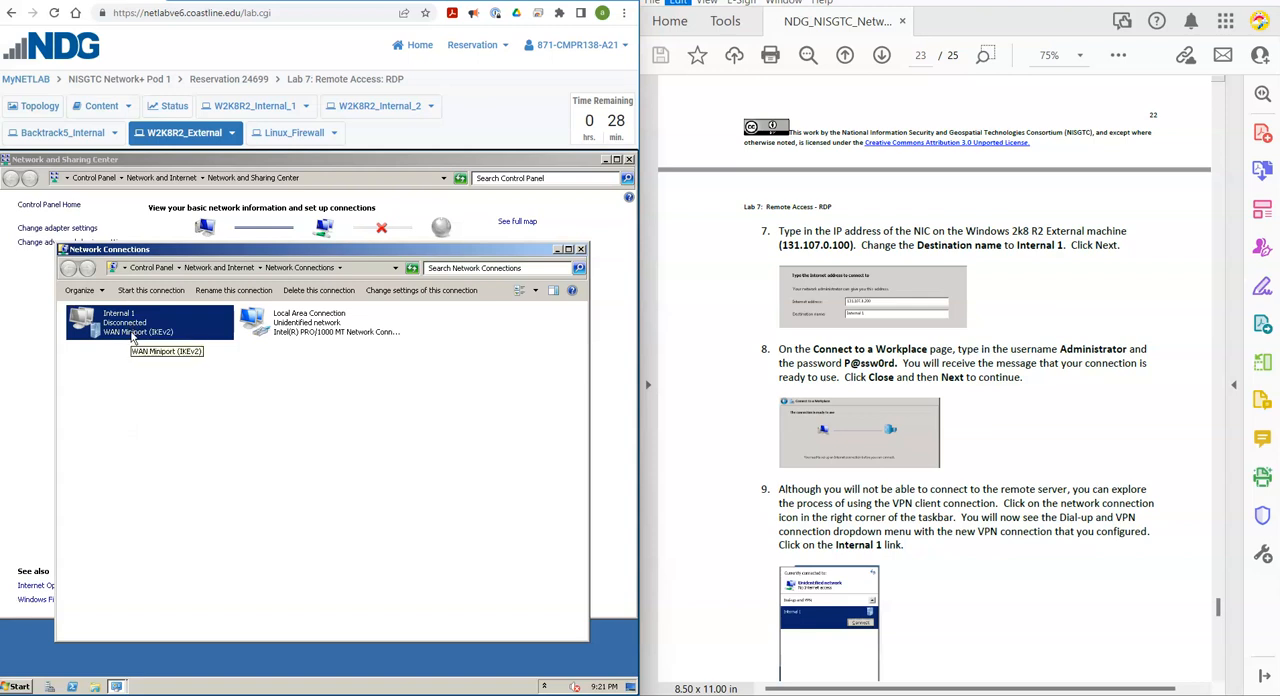
right_click(132, 335)
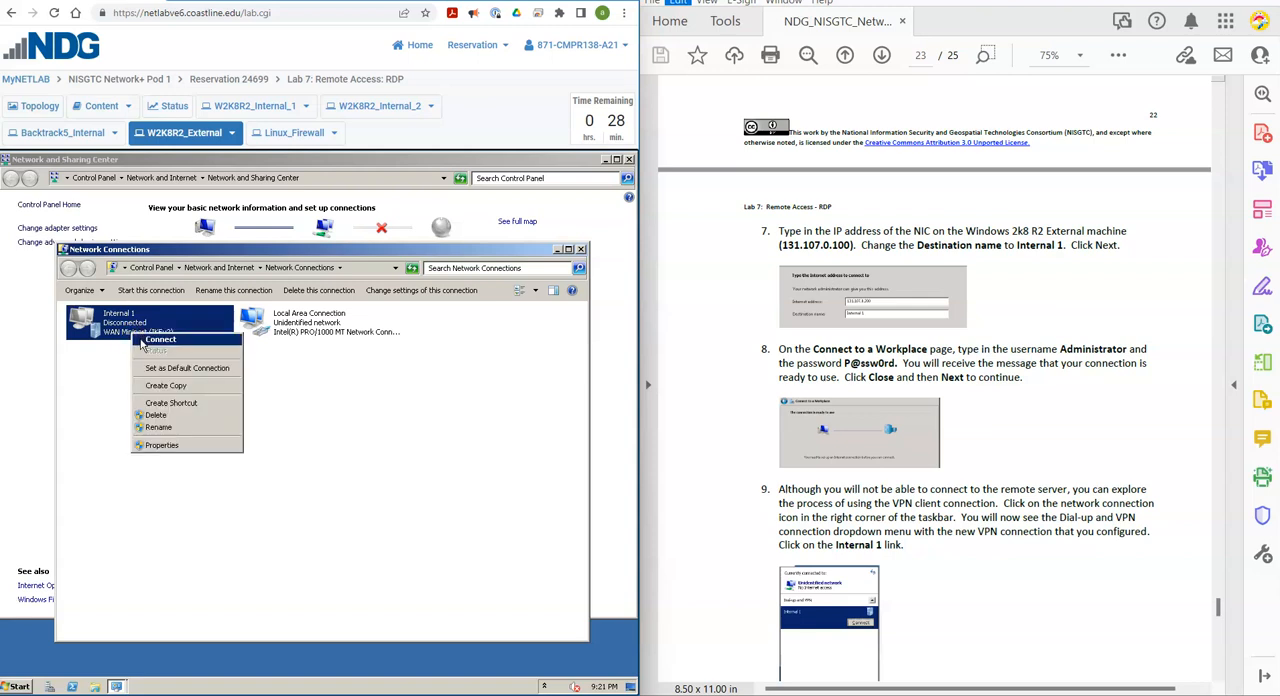
click(581, 251)
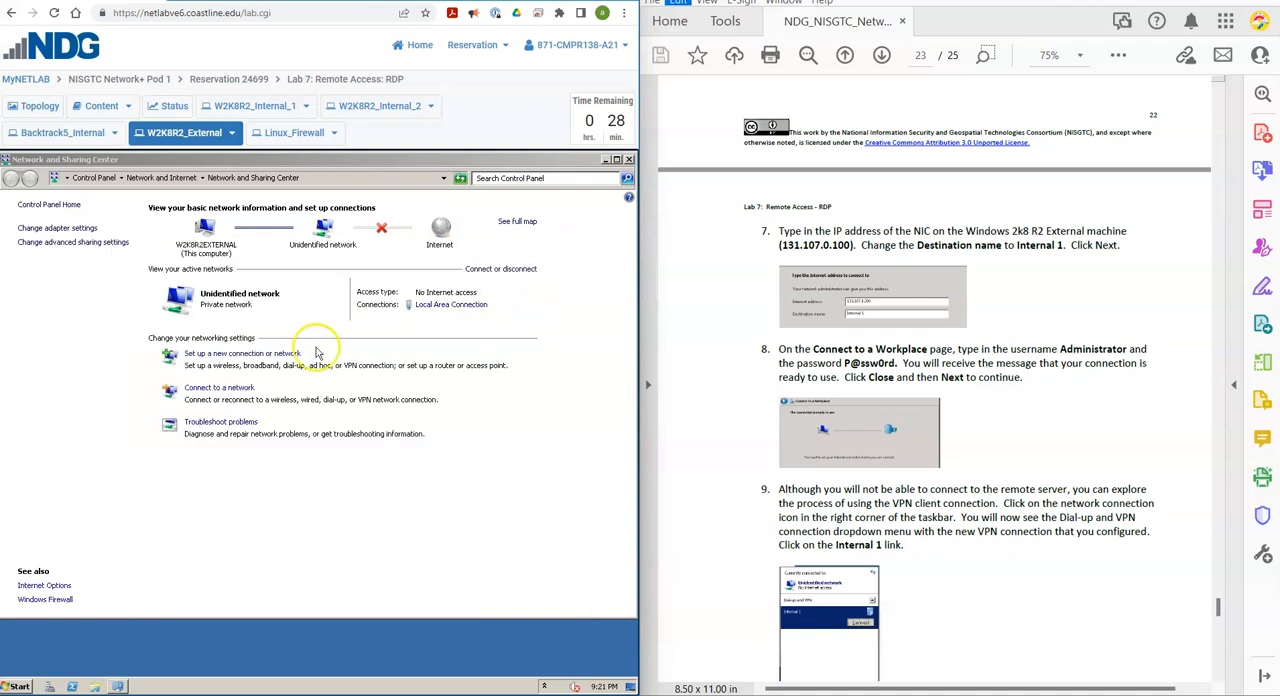
Open the list of available networks and start connecting to the Internal 1 VPN.
click(226, 393)
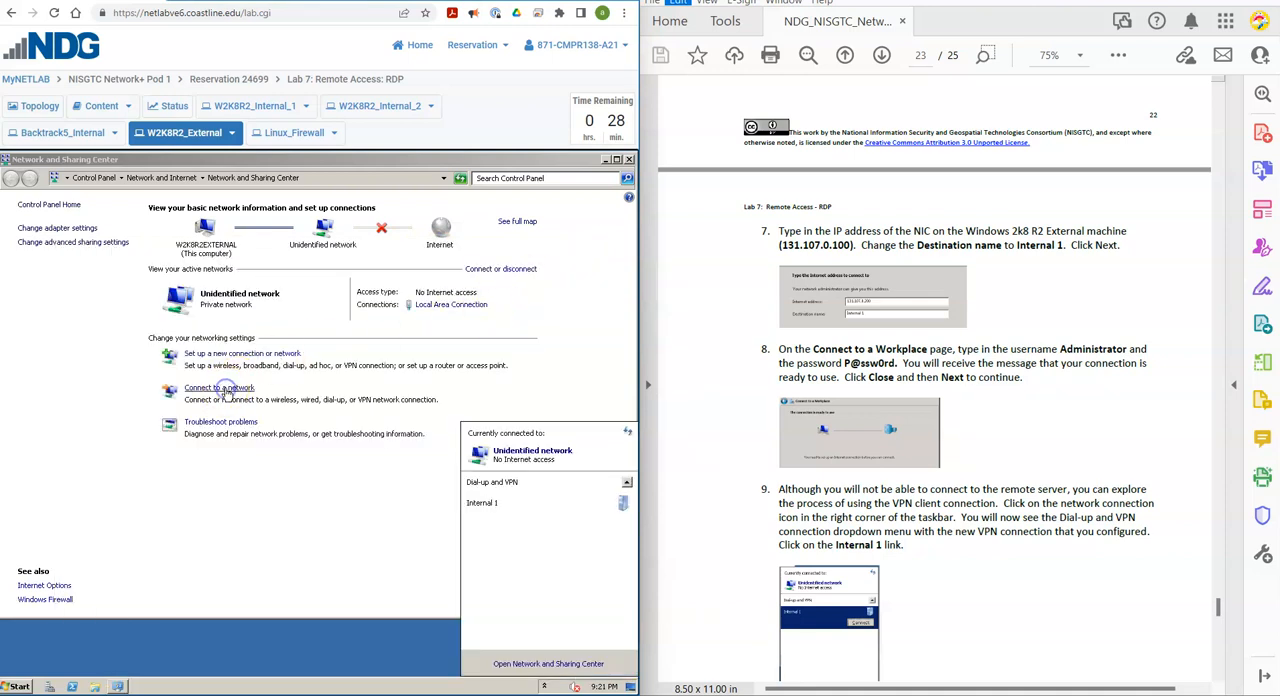
click(540, 505)
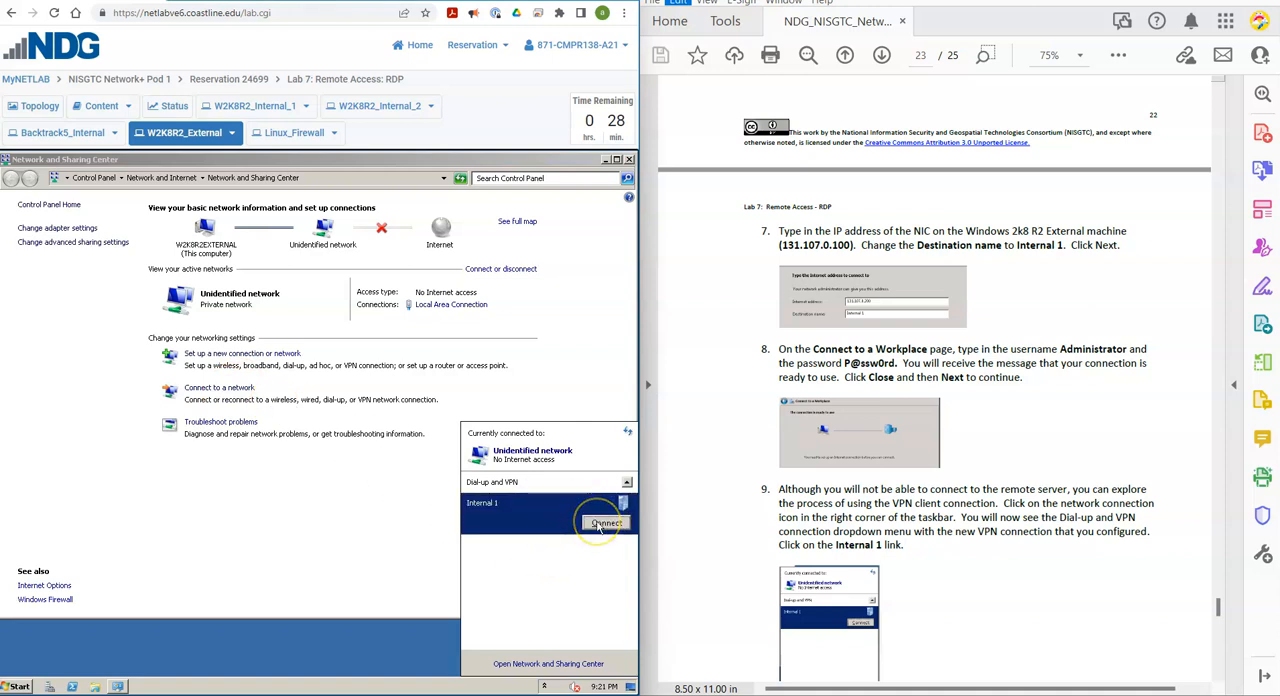
click(604, 523)
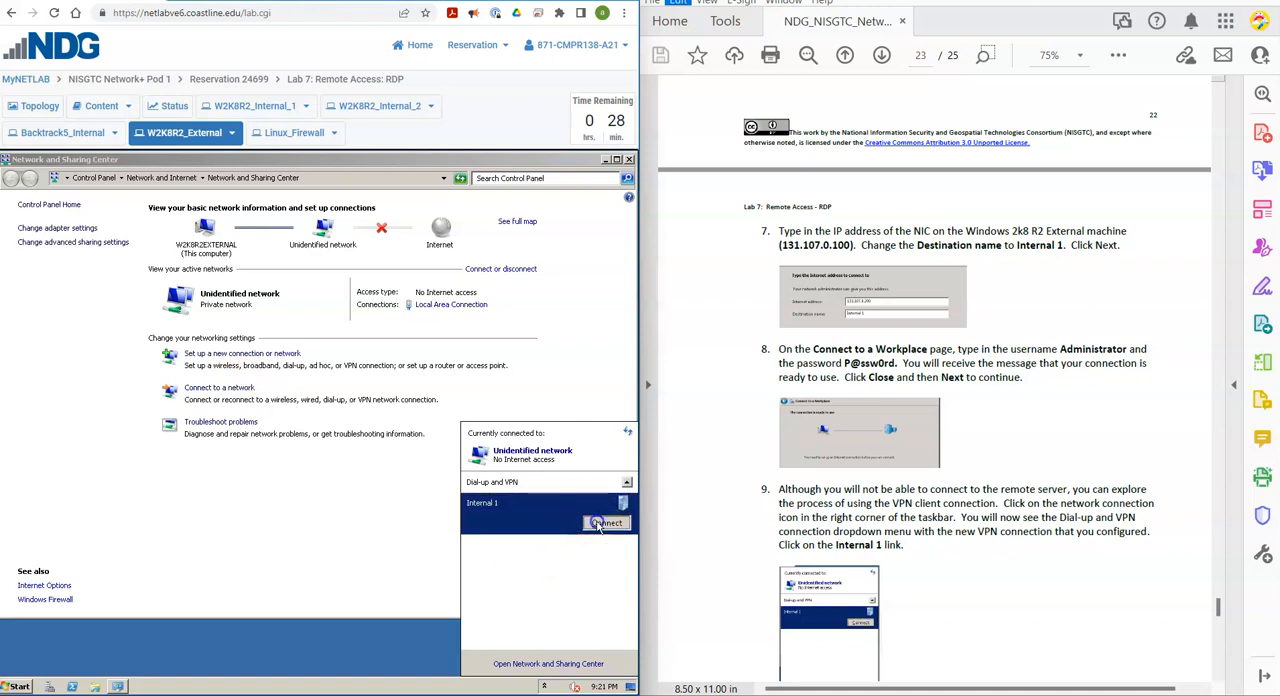
Follow lab step 10: enter the account password for Administrator and try to connect to Internal 1.
click(680, 533)
scroll(700, 548, down, 3)
scroll(700, 547, down, 8)
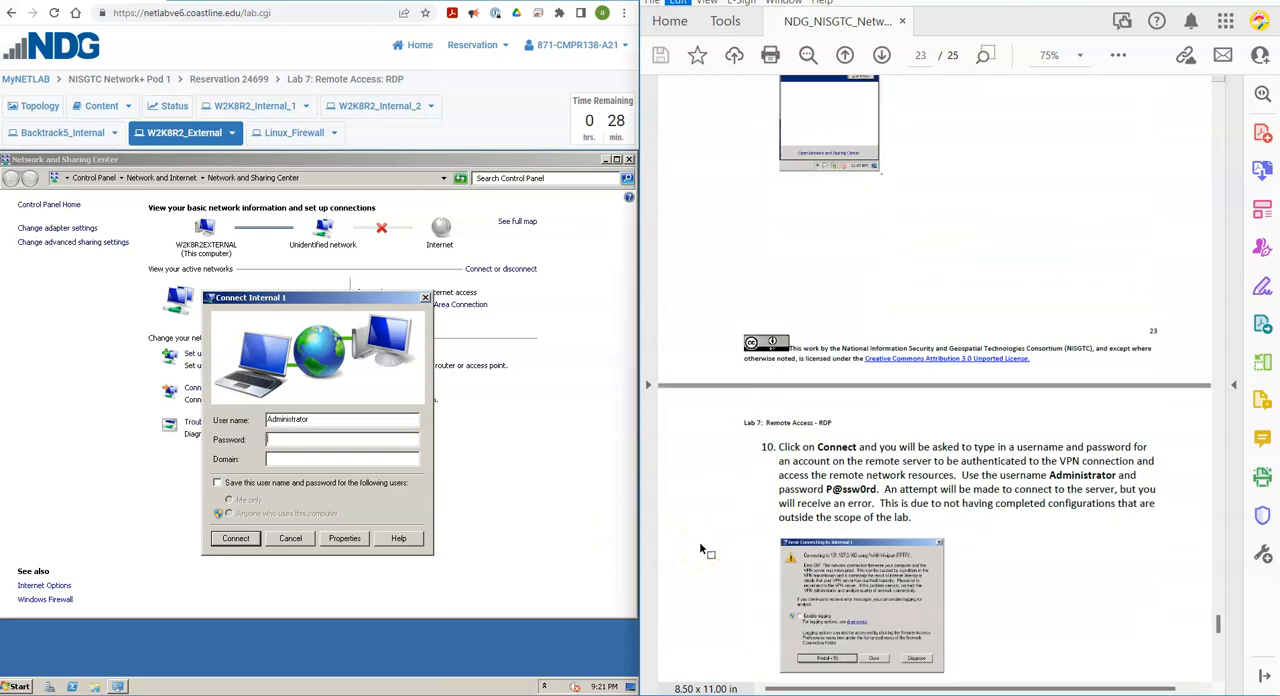
scroll(700, 548, down, 2)
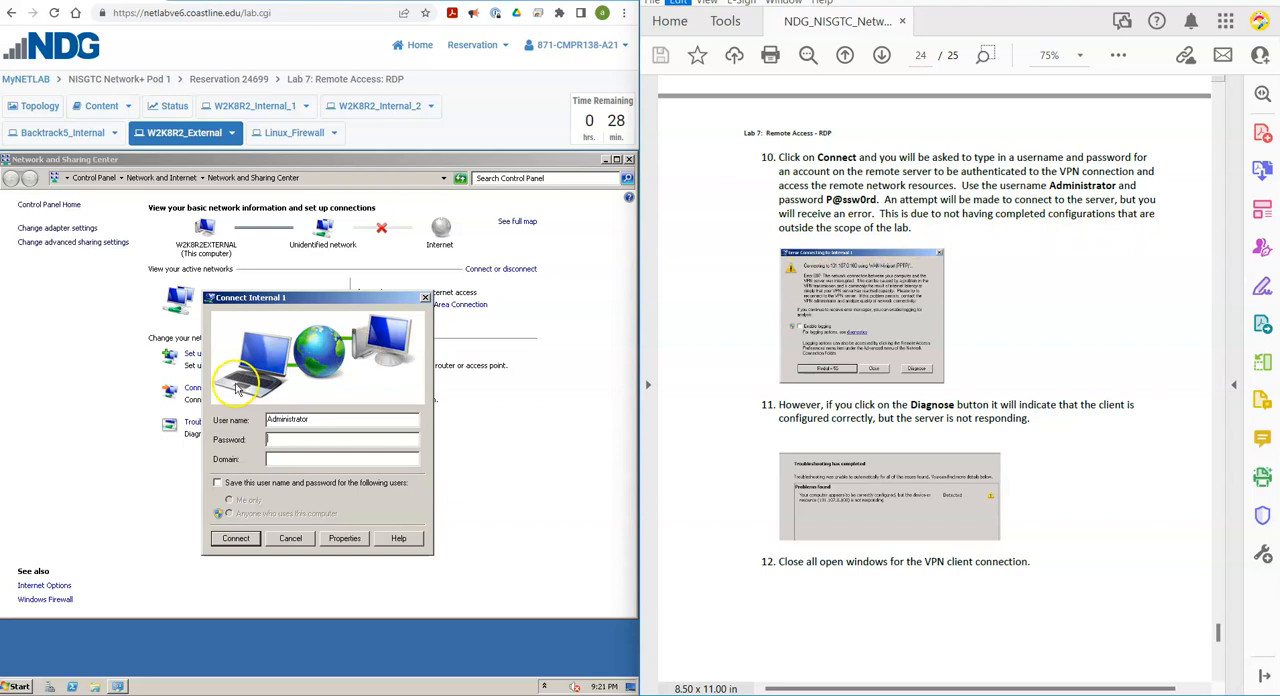
click(319, 439)
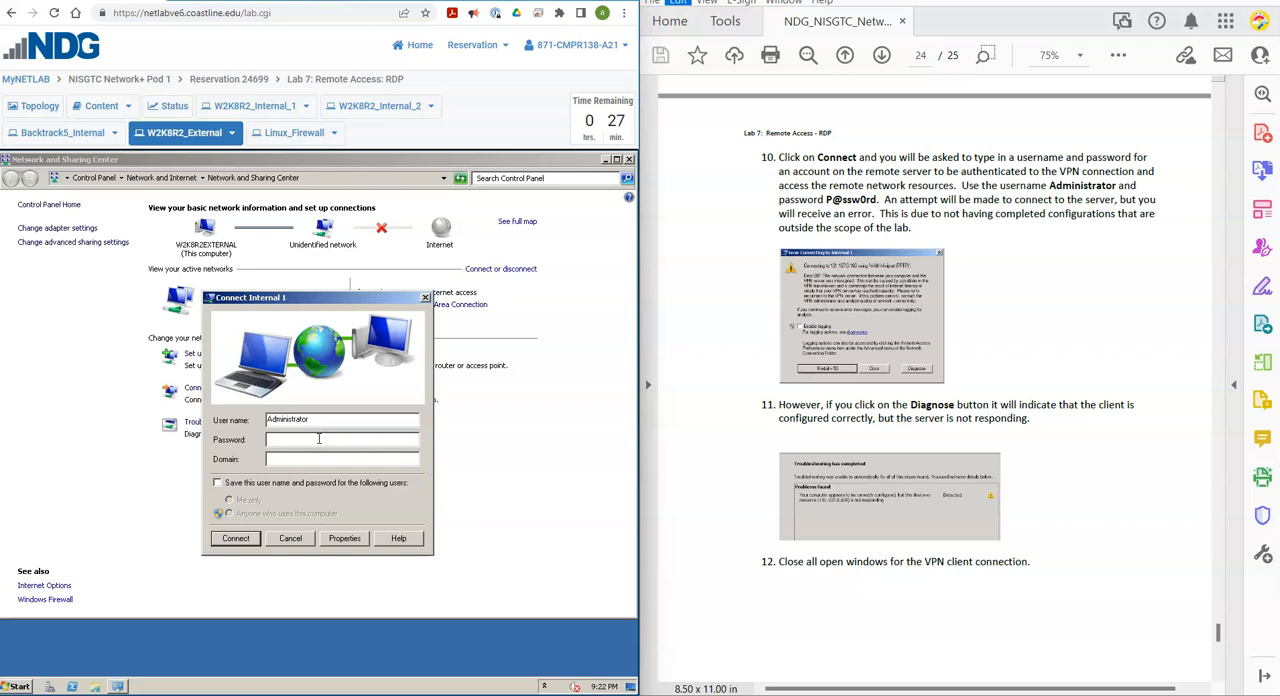
text(PP@ssw0)
click(236, 540)
click(236, 538)
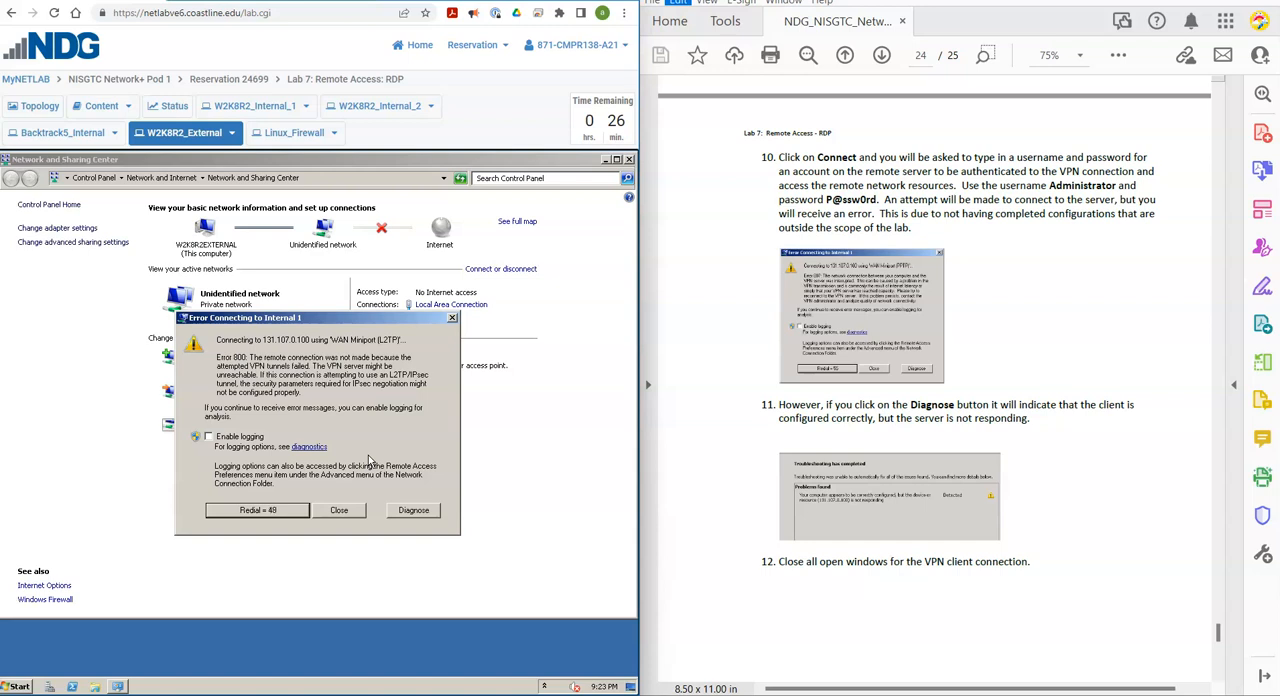
Diagnose the Internal 1 connection error and close all open windows for the VPN client connection.
click(405, 512)
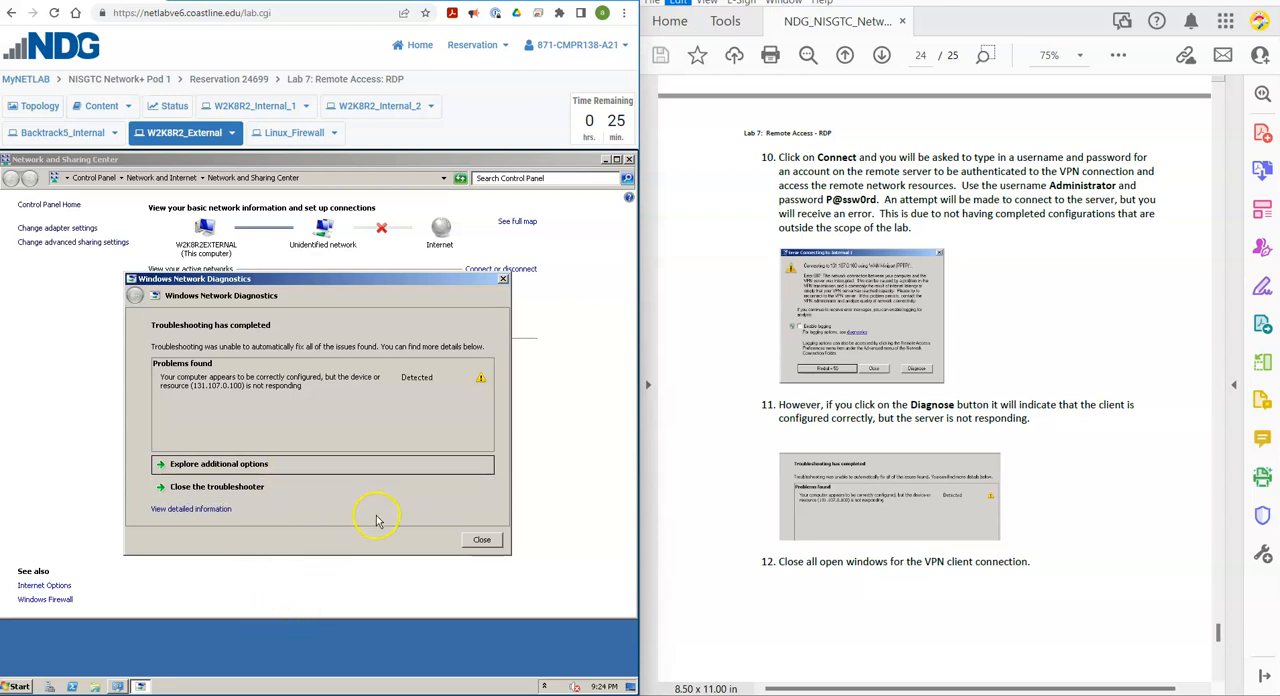
click(481, 539)
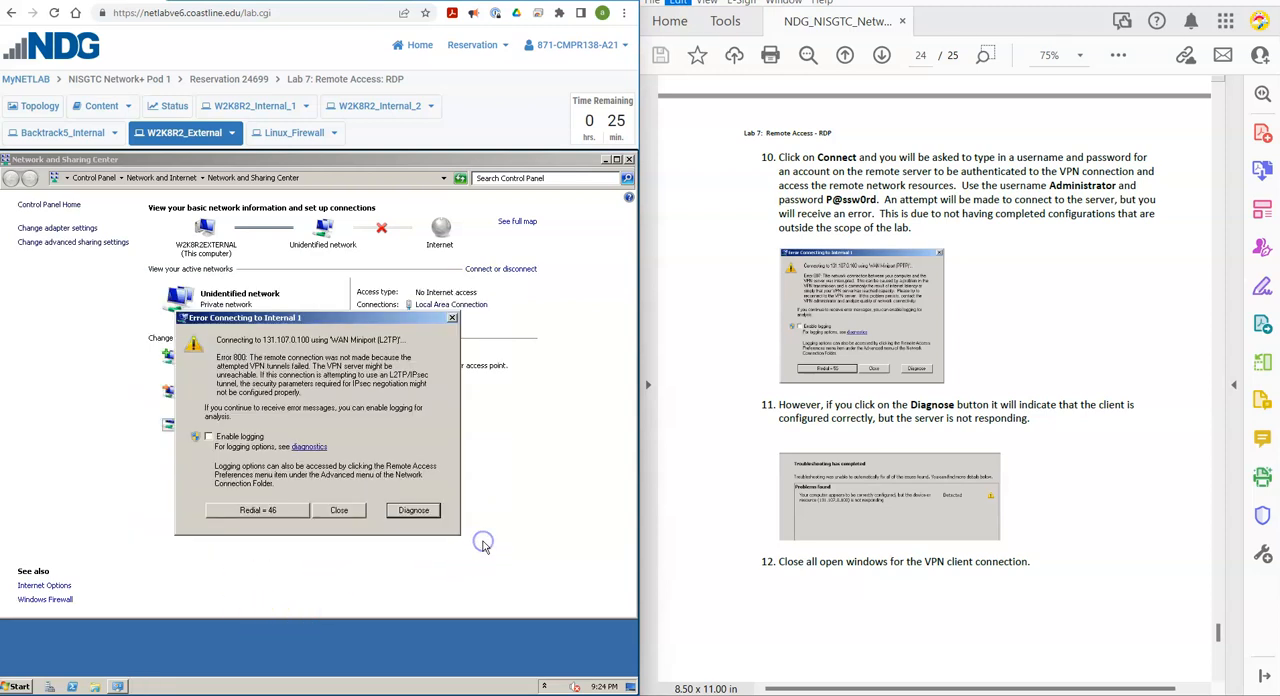
click(339, 511)
click(629, 160)
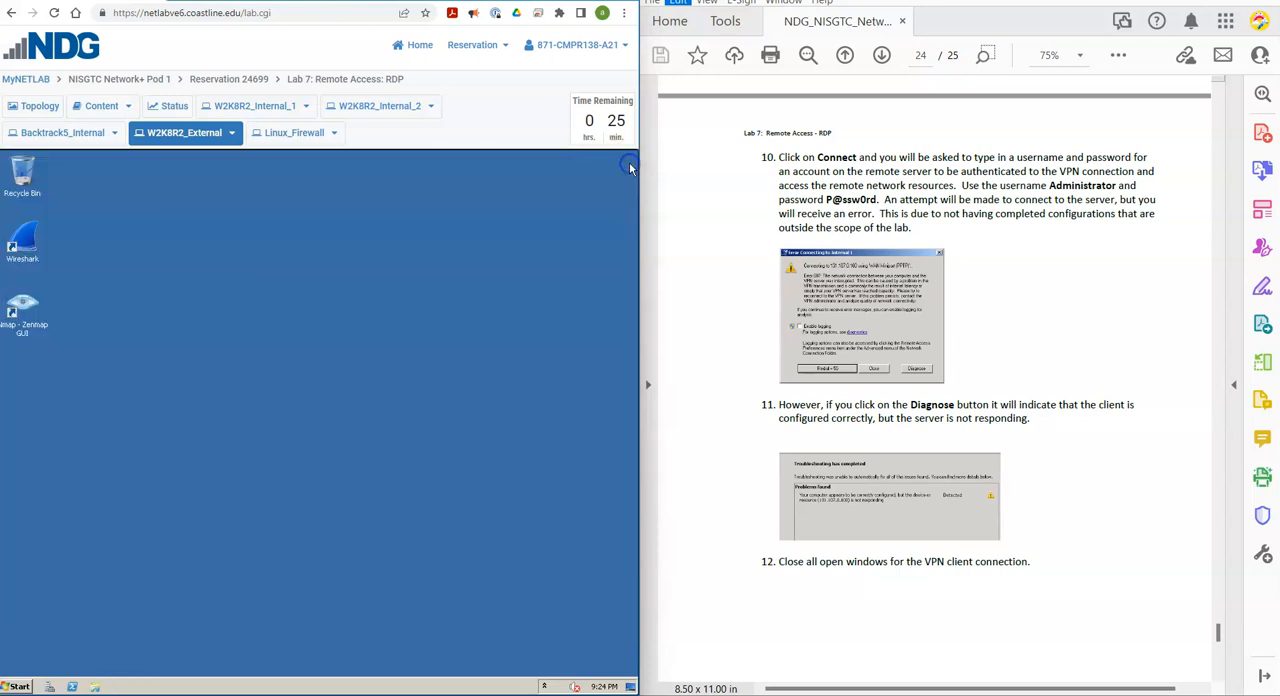
Read the Conclusion and Review Questions in sections 3.2 and 3.3 of the lab document.
scroll(706, 494, down, 10)
scroll(705, 494, down, 4)
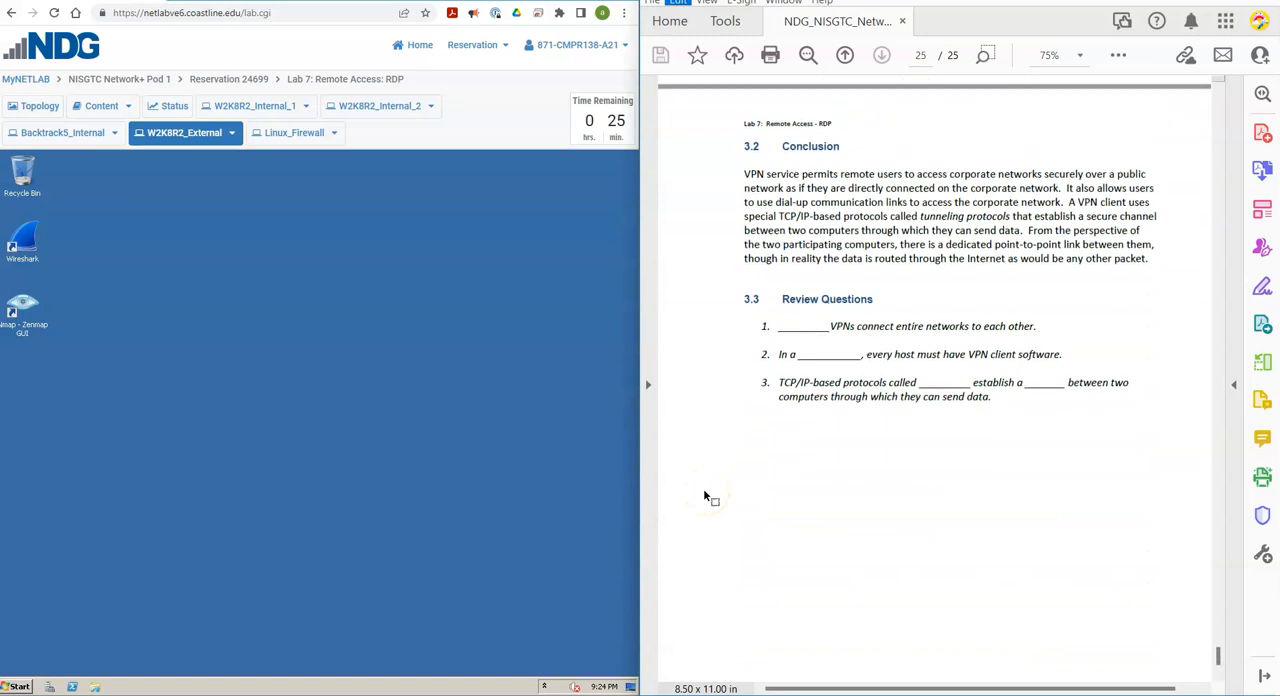